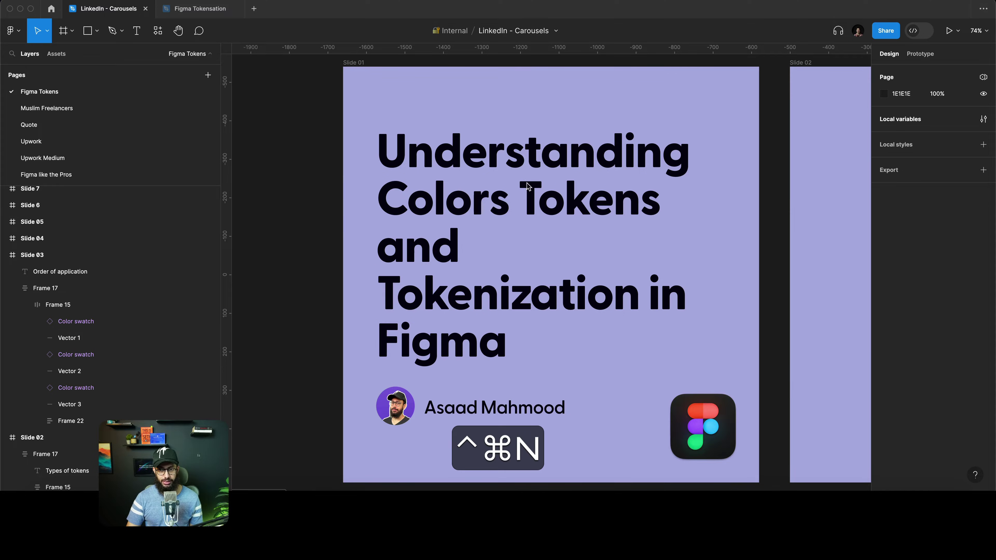
Step: Jump to the Types of tokens slide and select its PRIMITIVE and COMPONENT TOKENS groups
key(n)
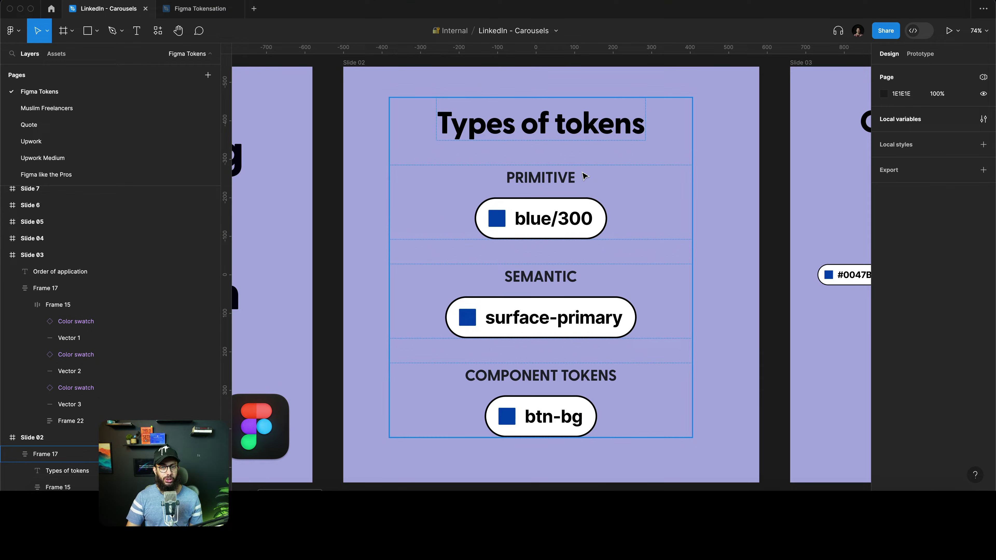
click(573, 191)
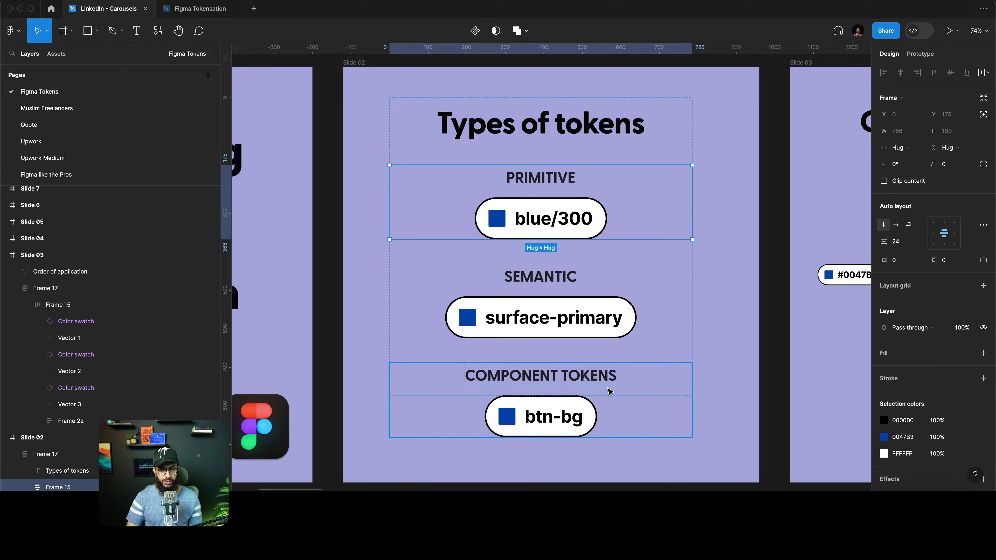
click(597, 388)
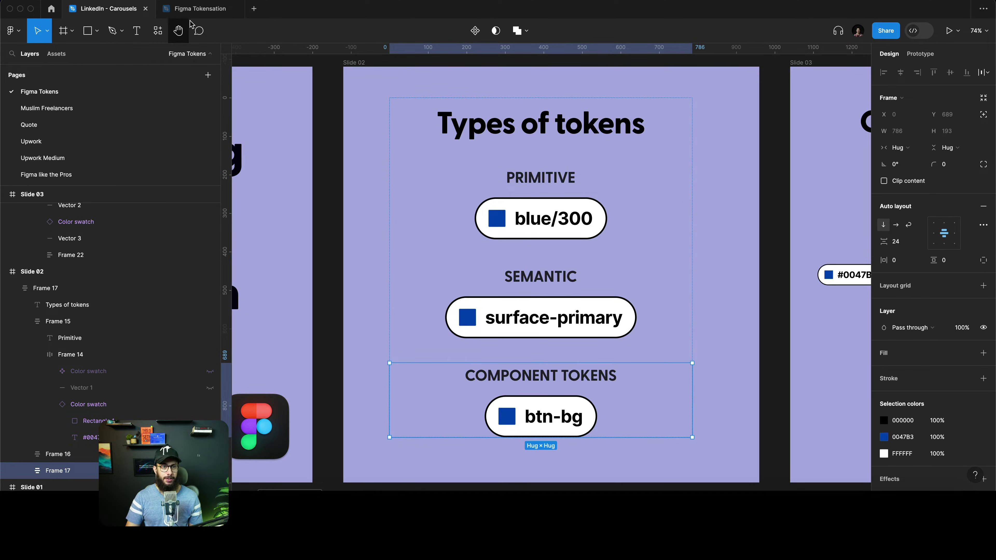
Step: In the Figma Tokensation file, detach the login card's colour variables to plain hex values
click(188, 9)
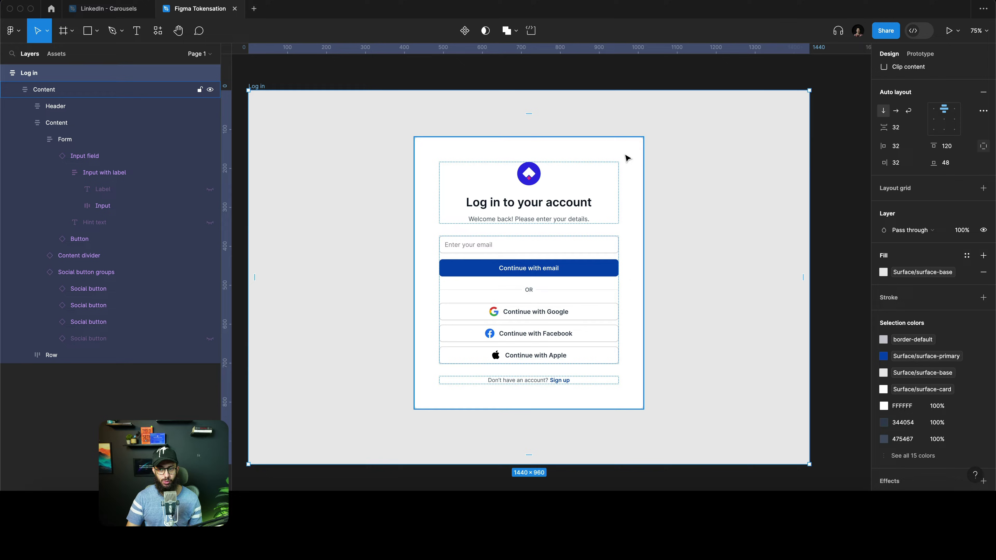
click(611, 158)
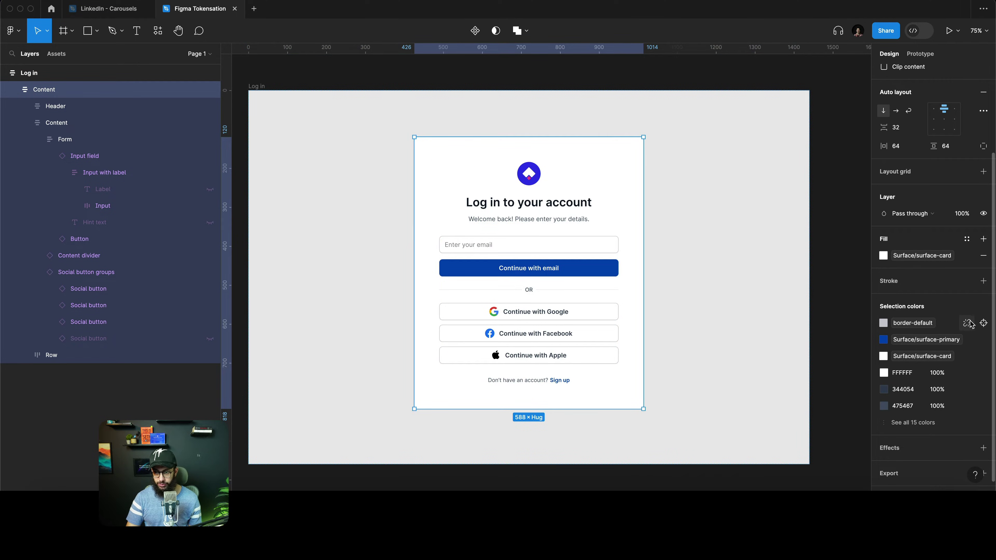
click(967, 323)
click(967, 323)
click(967, 323)
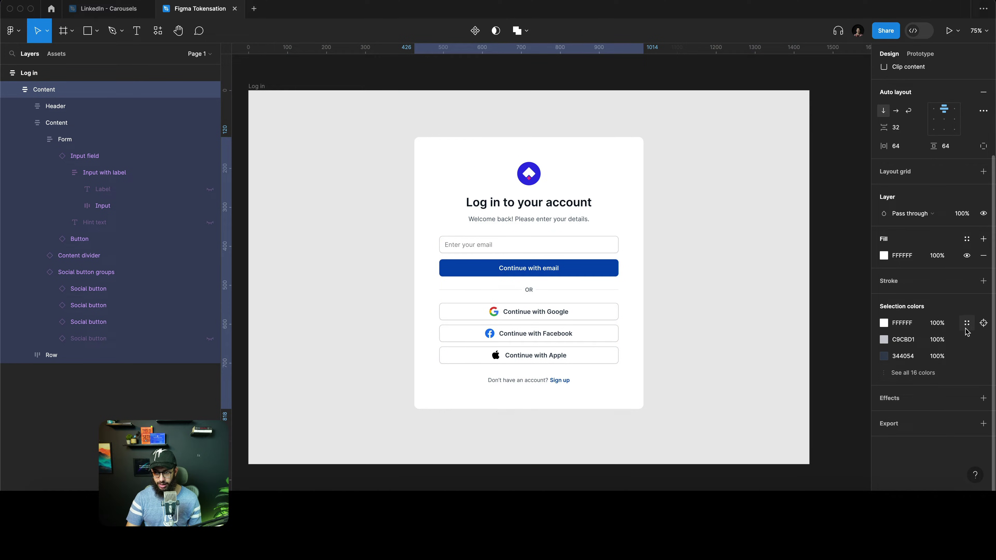
Step: Review the card's colours, clear the selection and open the _Primitives local variables
click(927, 372)
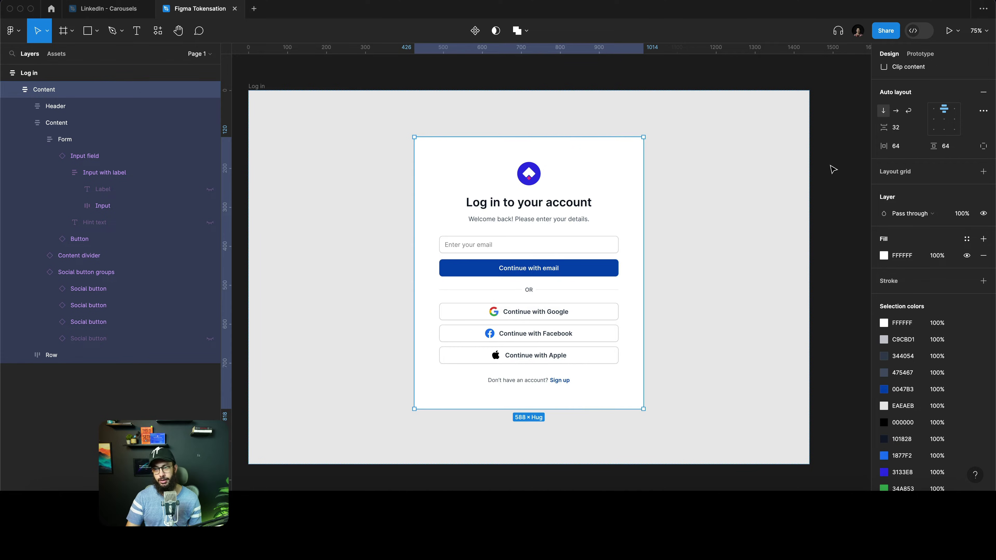
click(845, 162)
click(982, 118)
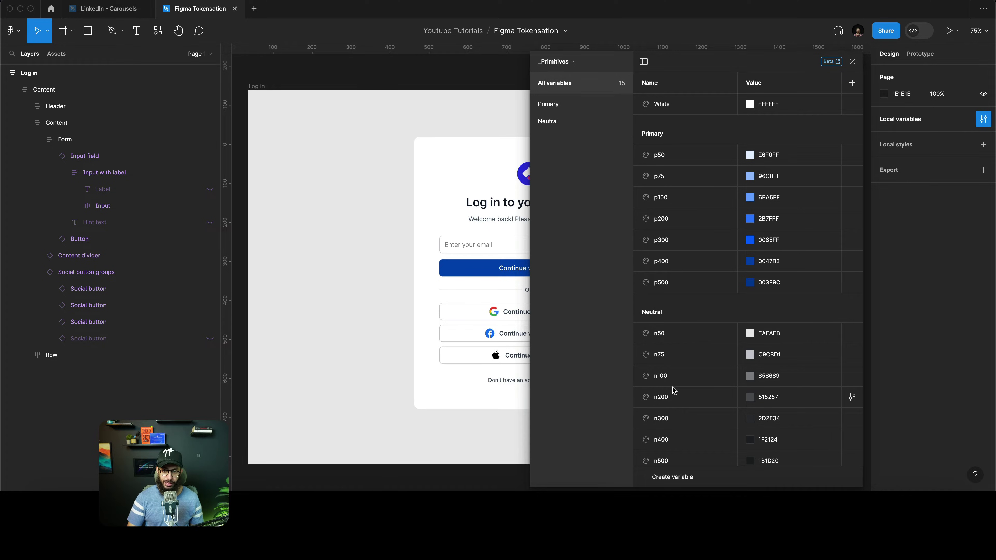
Step: Show the Semantic variable collection, then return to the LinkedIn - Carousels file
key(super+2)
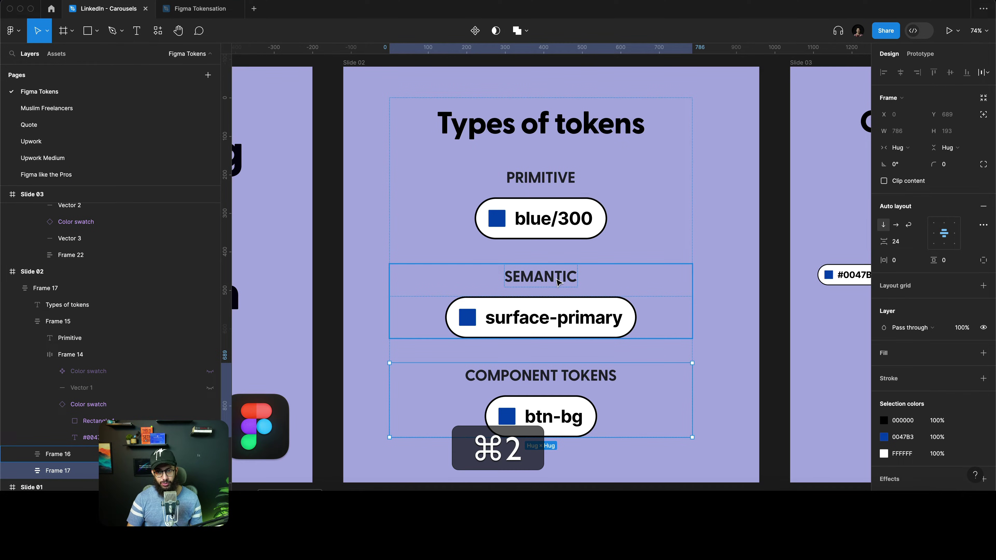
key(super+3)
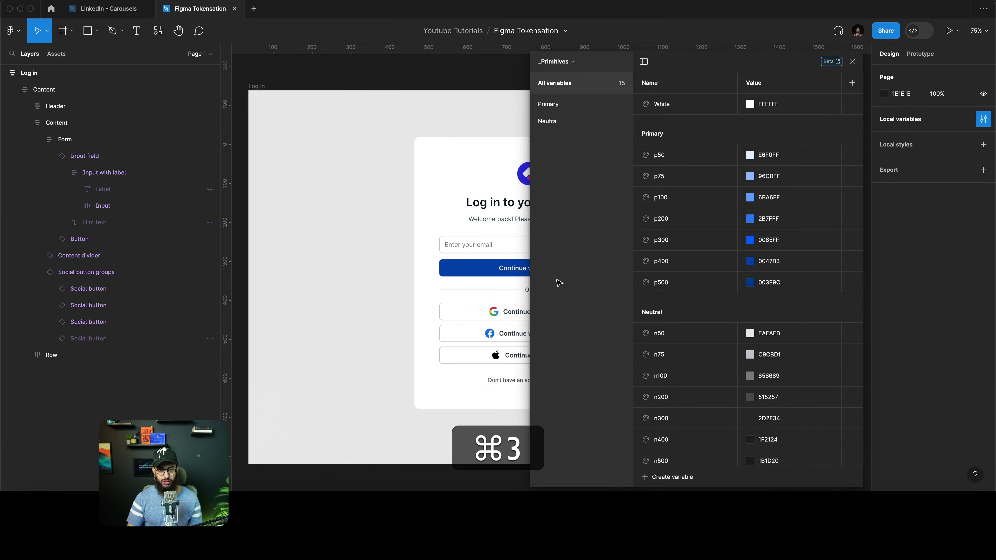
key(super+2)
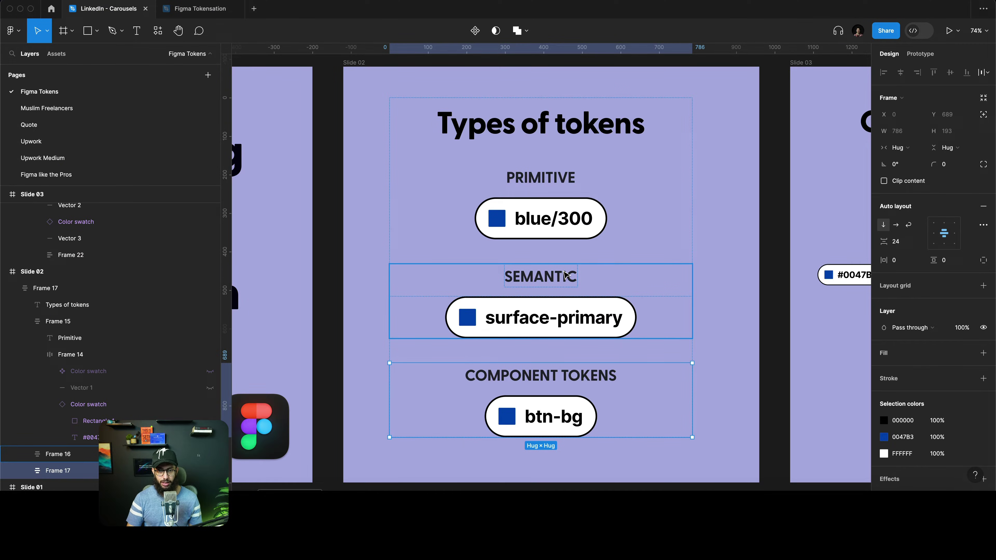
key(super+3)
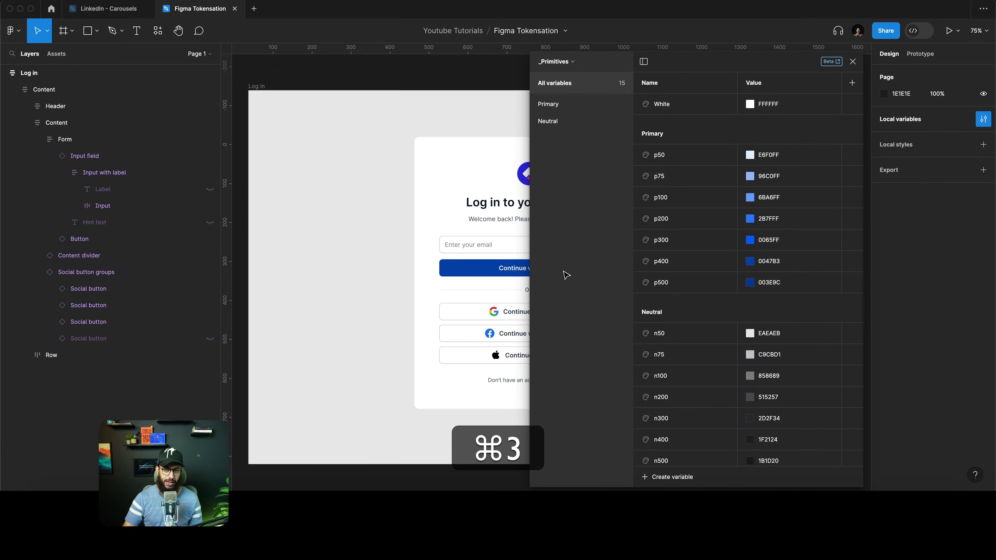
click(563, 64)
click(540, 106)
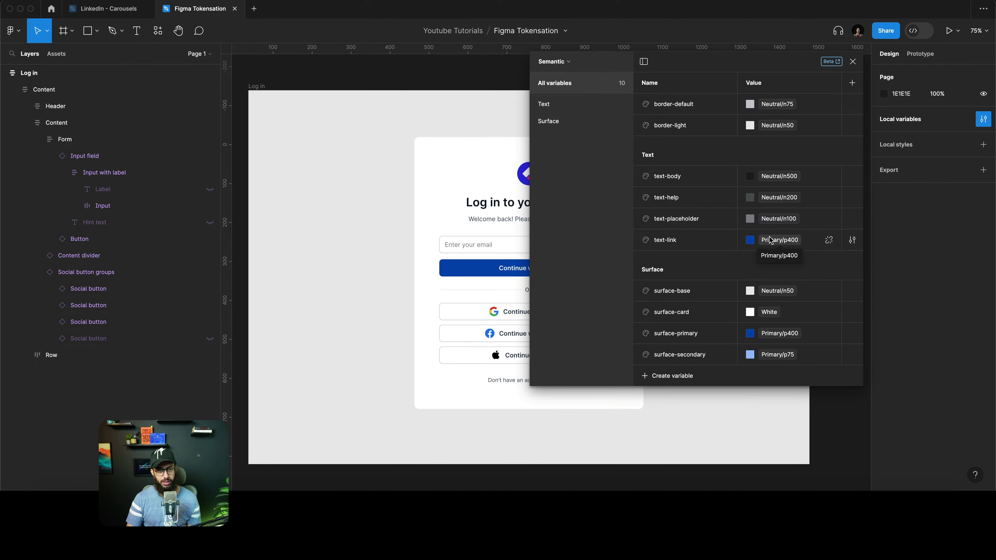
key(super+2)
Step: On the Order of application slide, inspect the #0047B3, blue/300, surface-primary and component token swatches
key(n)
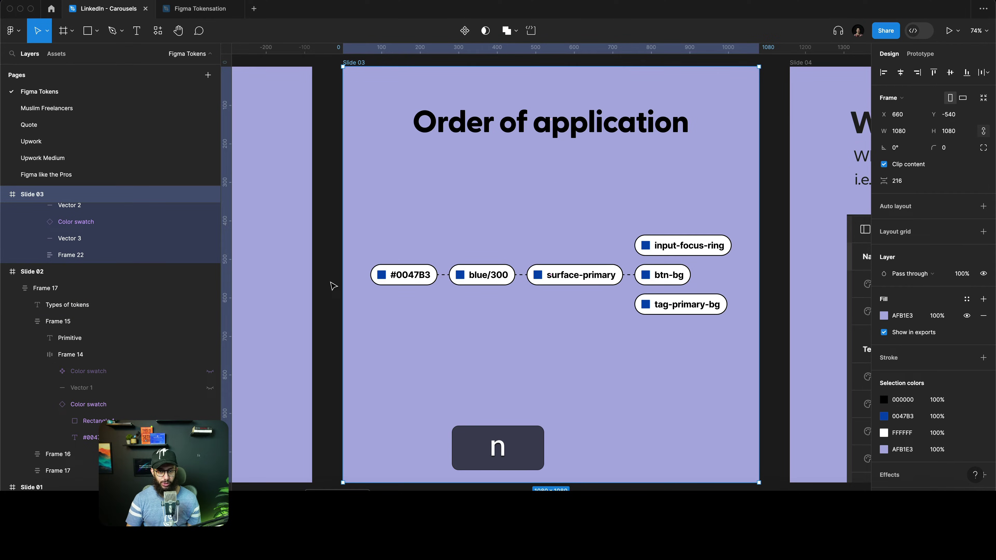
click(467, 292)
scroll(468, 296, up, 5)
super+click(389, 272)
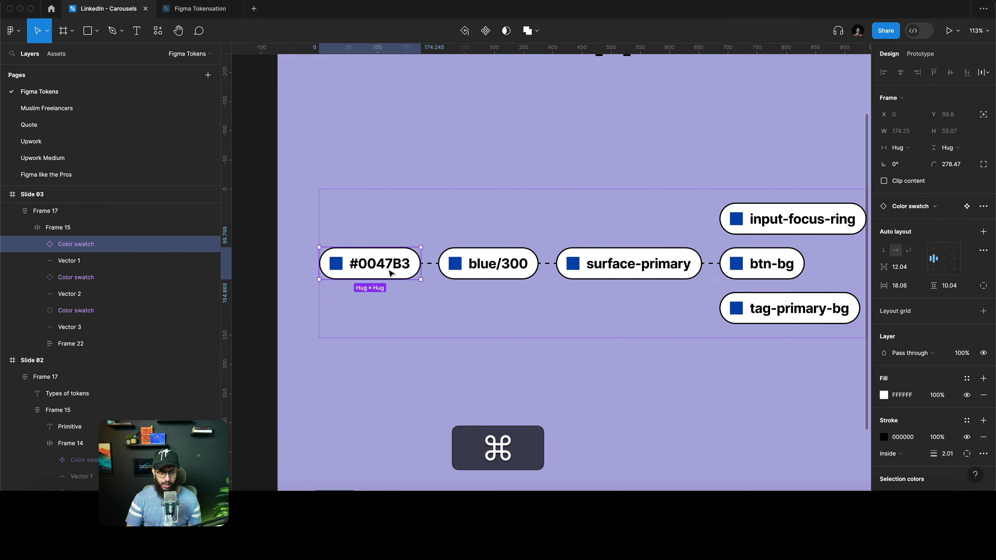
click(474, 267)
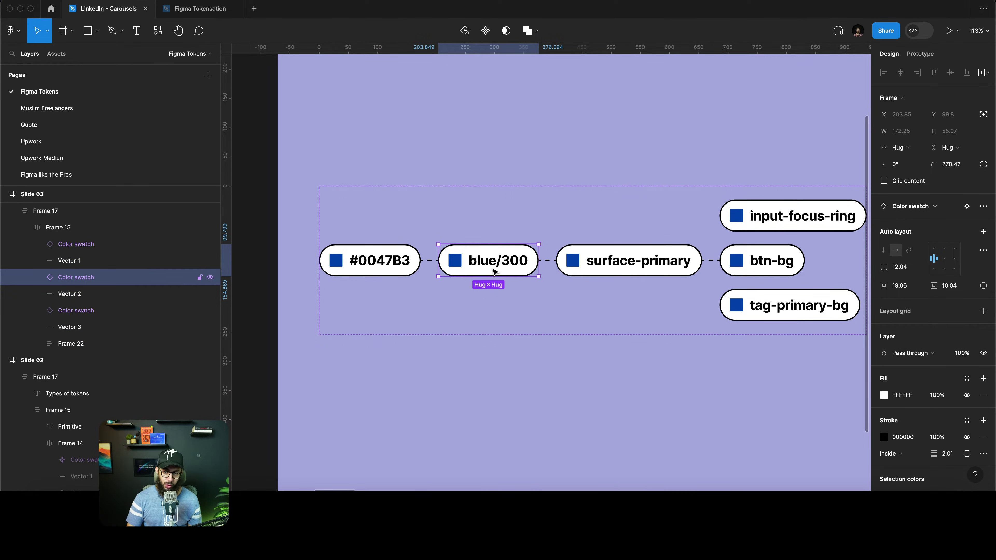
click(611, 265)
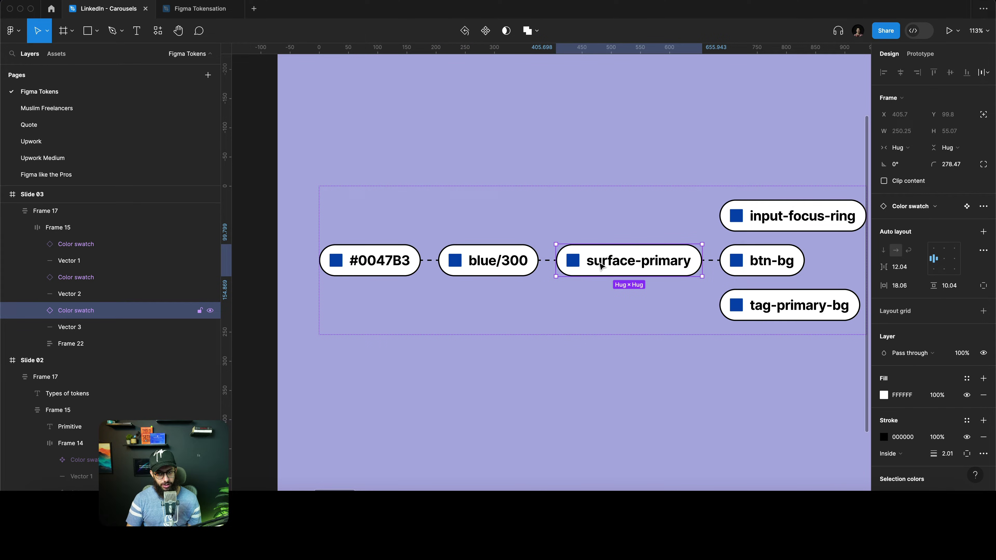
scroll(623, 262, right, 2)
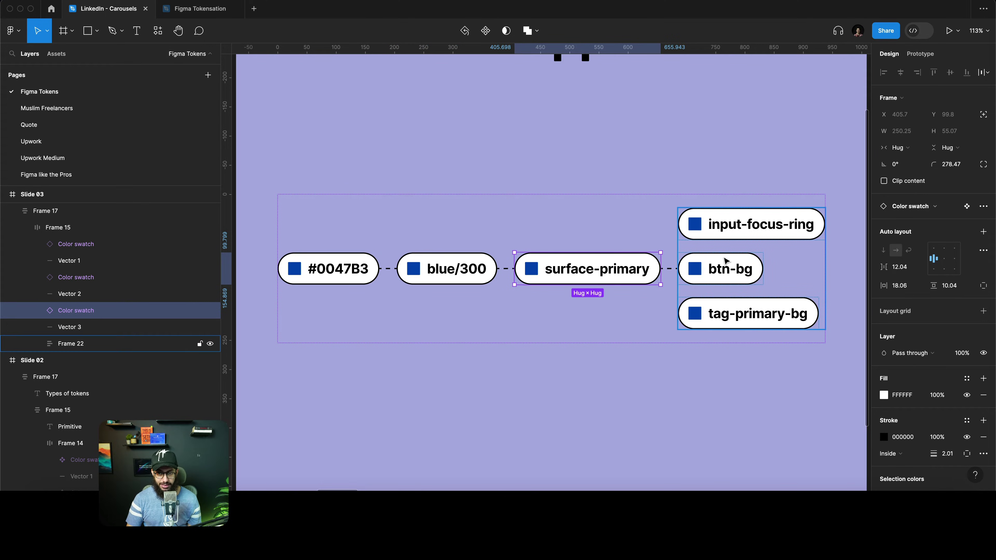
click(726, 270)
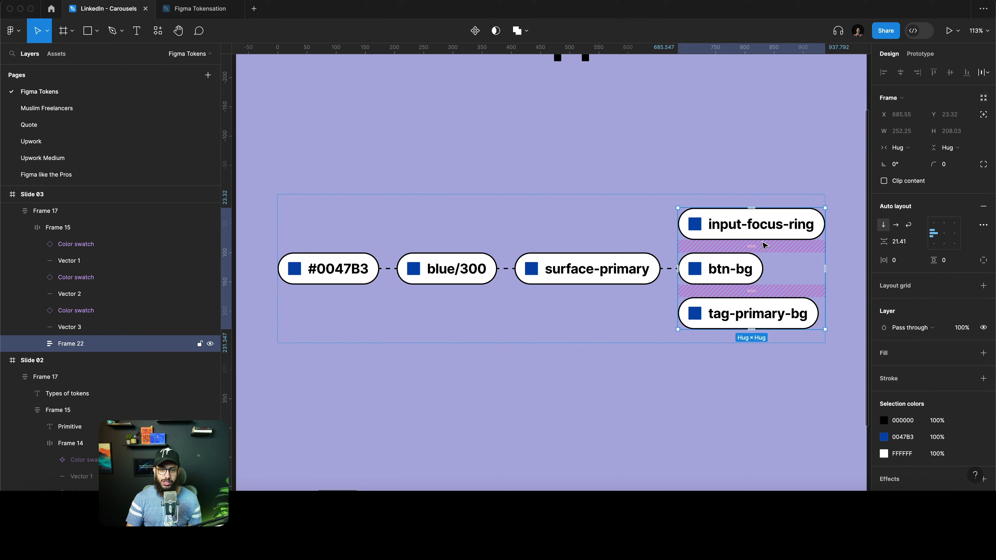
click(608, 273)
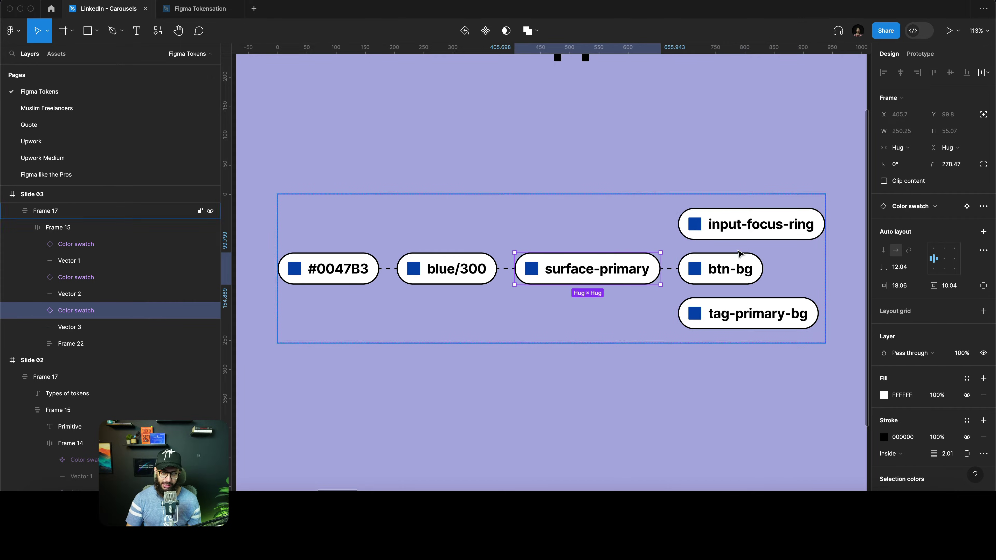
Step: Inspect the What is Tokenization? slide content
scroll(604, 278, right, 10)
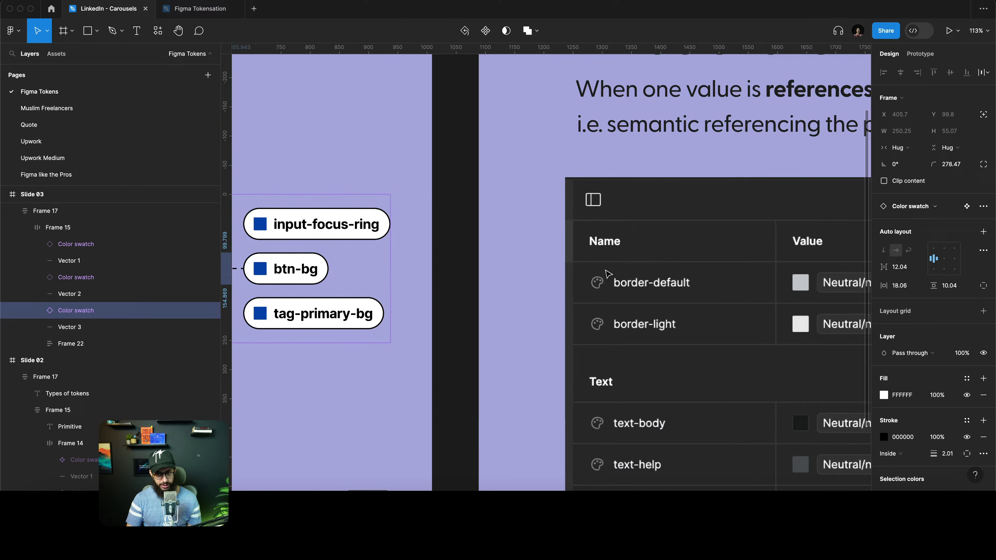
scroll(588, 280, down, 5)
scroll(584, 281, up, 3)
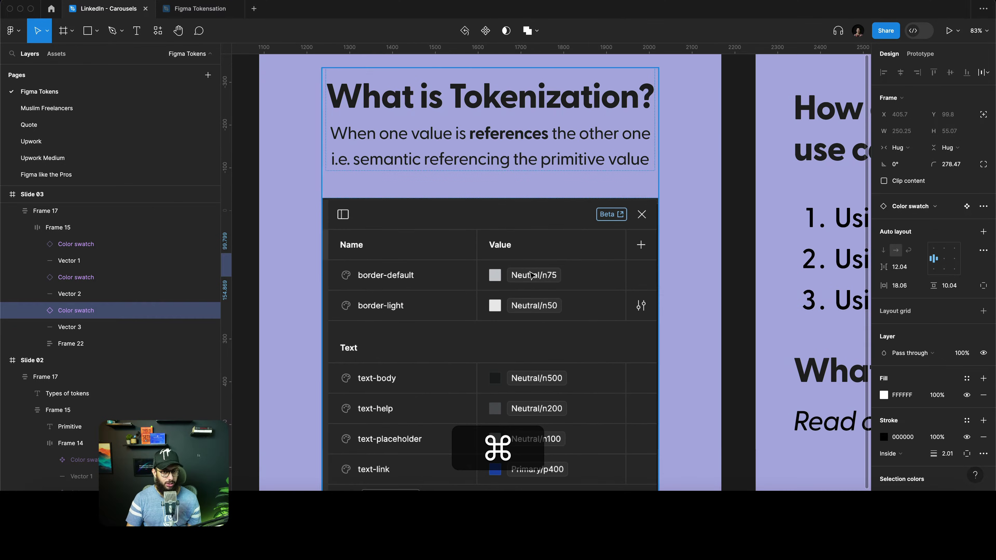
click(531, 275)
scroll(509, 279, down, 2)
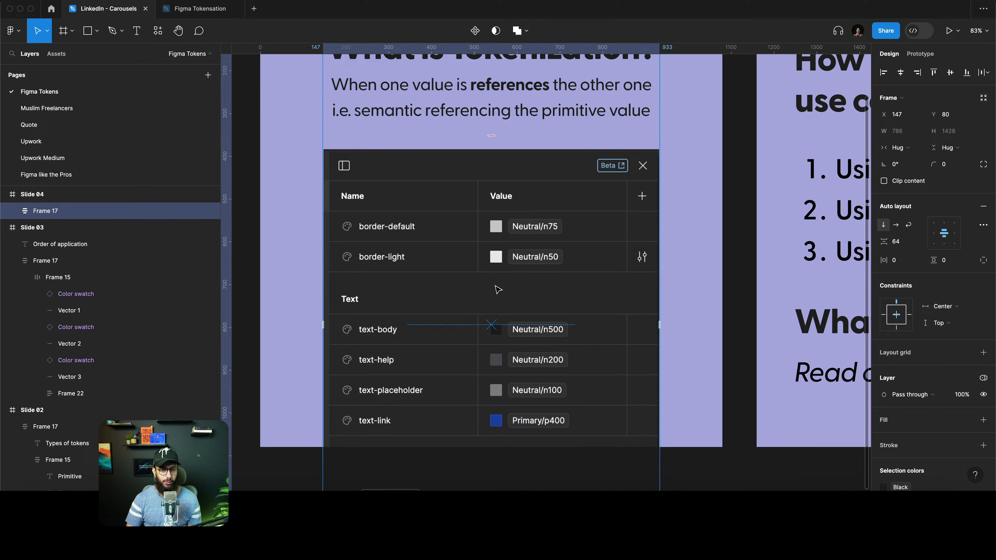
scroll(427, 284, up, 2)
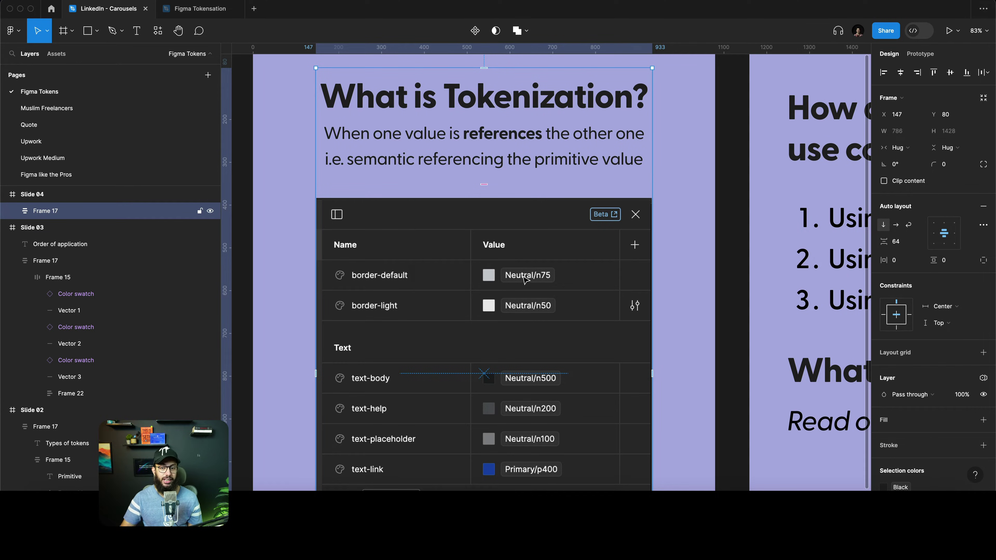
Step: Advance to the Using primitive tokens slide and select its blue/300 swatch
key(n)
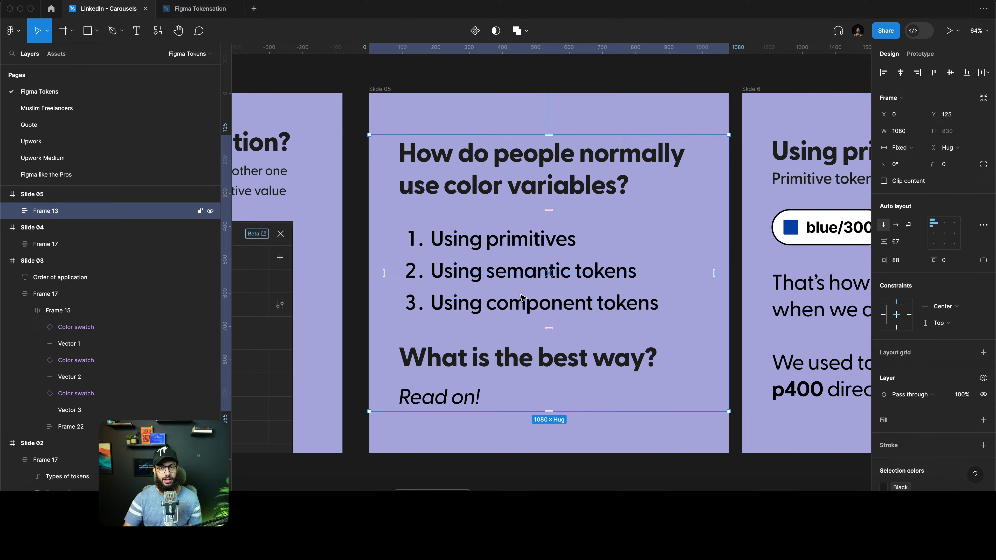
key(n)
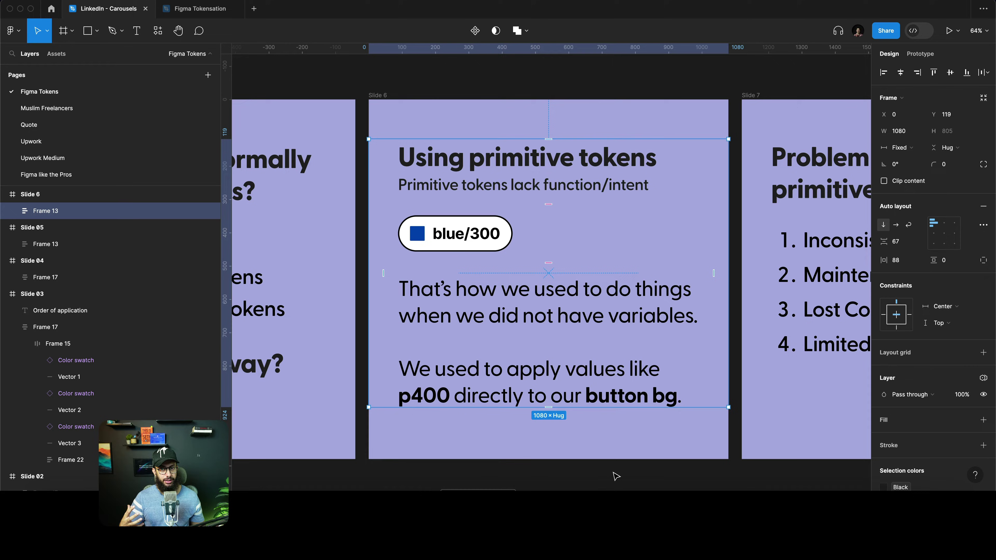
double_click(466, 248)
Step: Back in the Tokensation file, show the _Primitives variable collection
key(super+3)
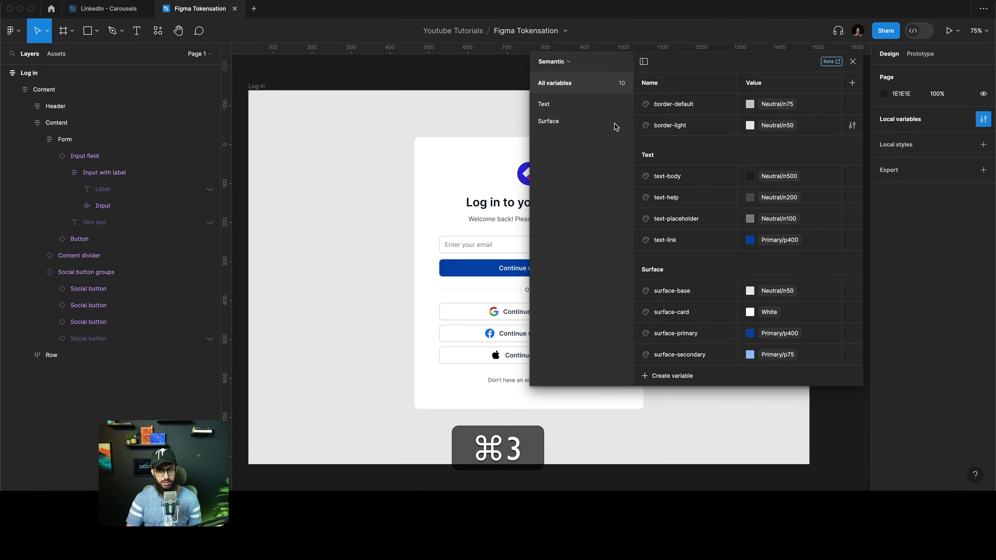
click(555, 62)
click(554, 94)
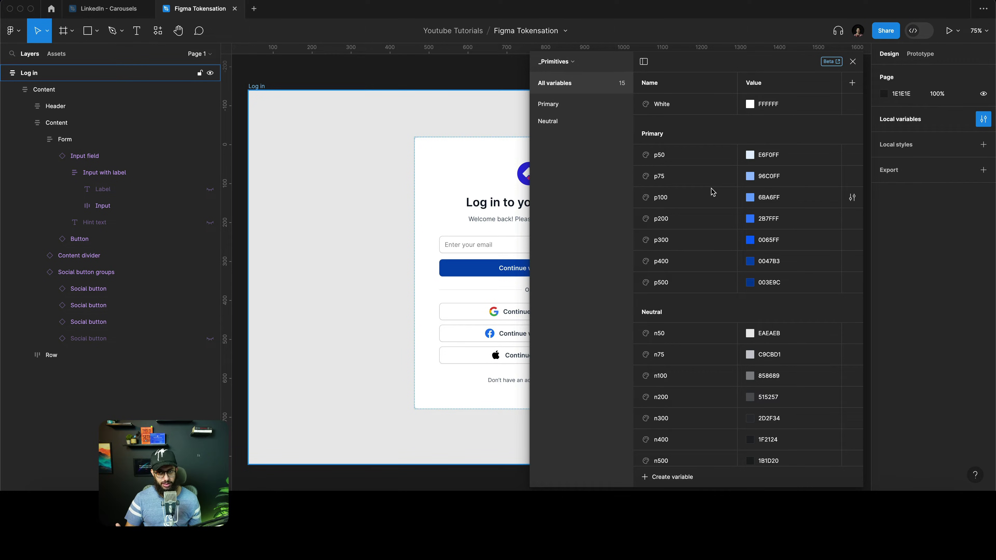
Step: Check the content frame on carousel Slide 7, then return to the Tokensation file
key(super+2)
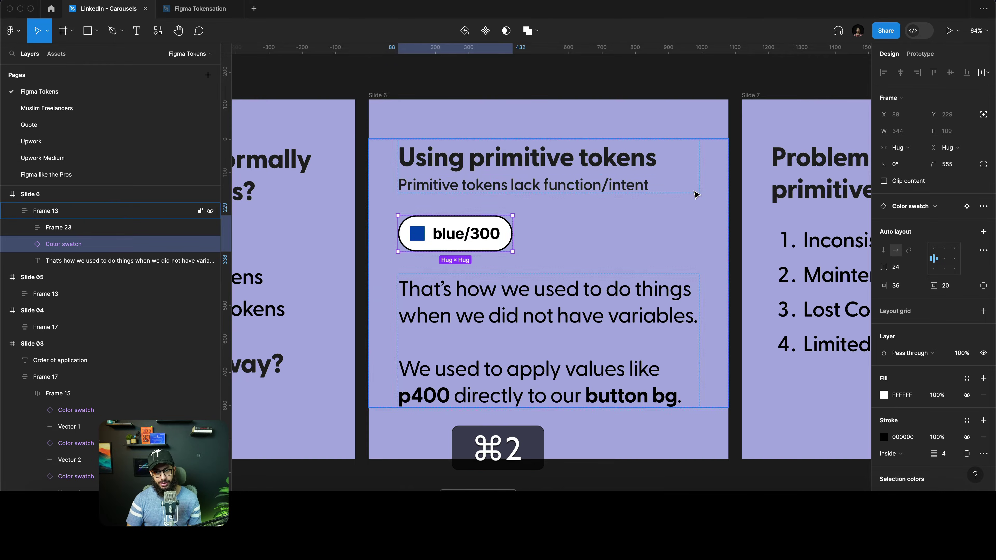
scroll(711, 193, right, 5)
click(571, 255)
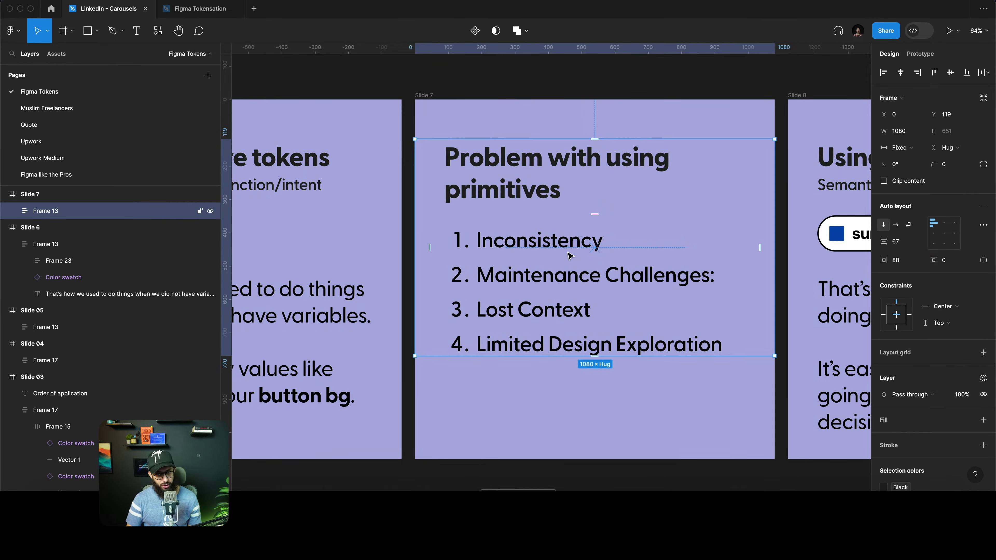
key(super+3)
key(super+2)
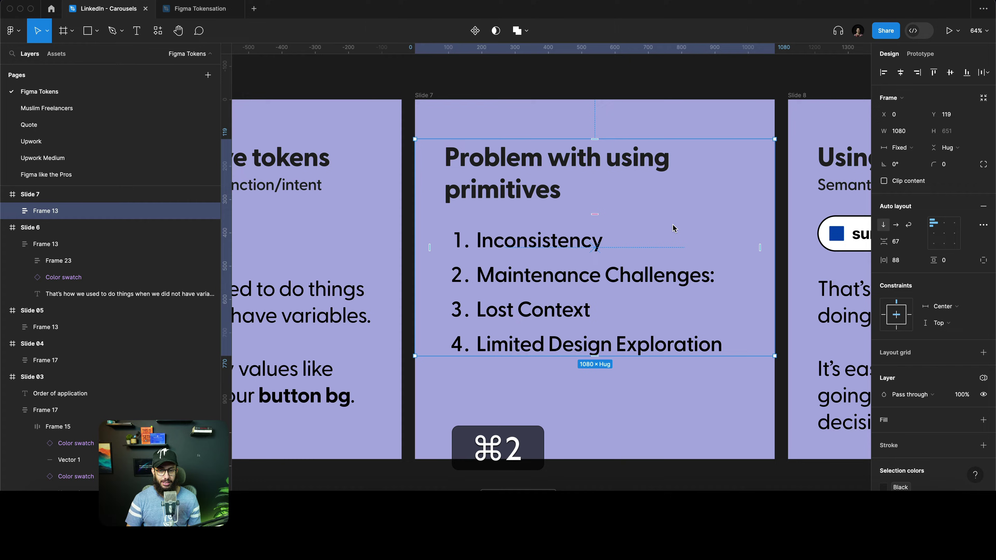
key(super+3)
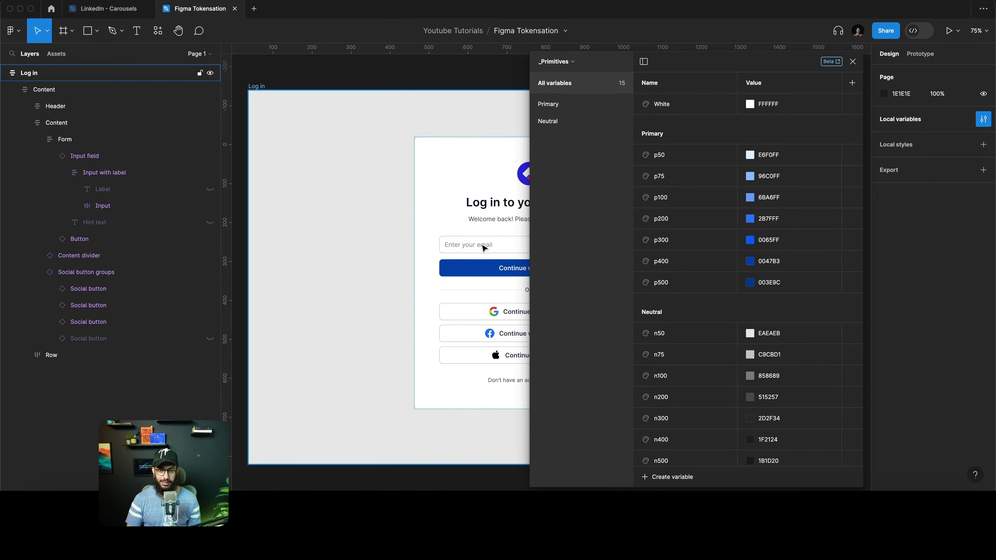
Step: Select the Continue with email button, confirm its 0047B3 fill, and close the variables window
click(482, 271)
click(482, 271)
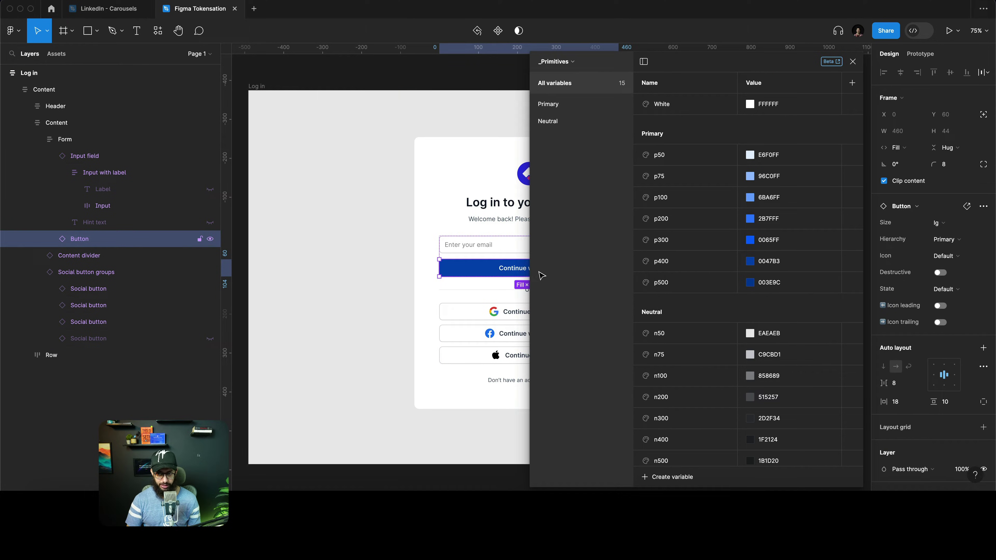
scroll(840, 286, down, 3)
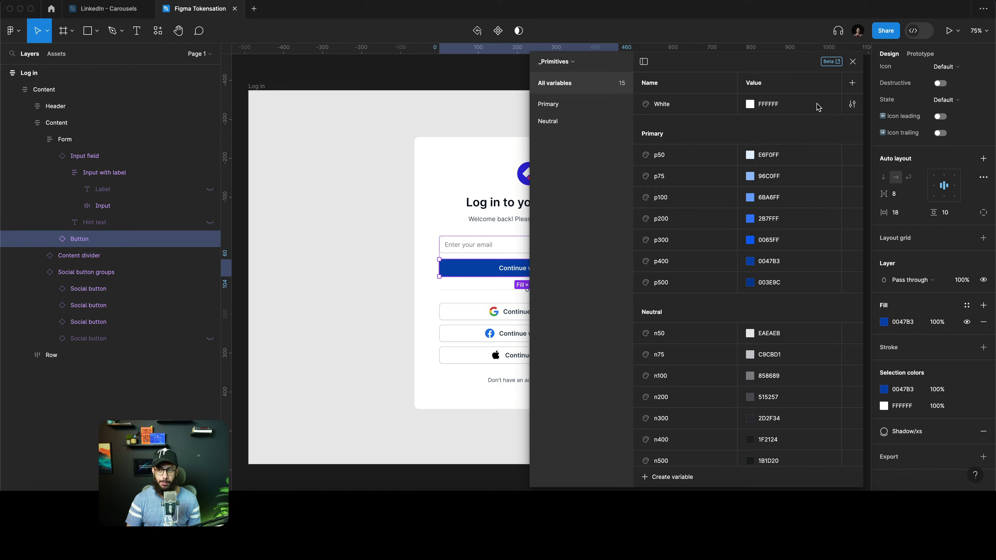
click(852, 62)
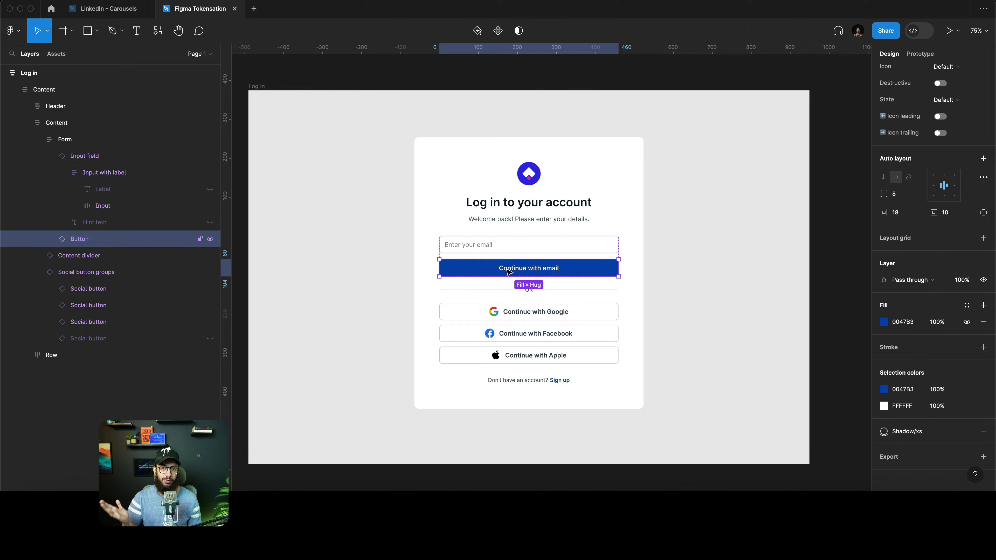
Step: Delete the colon after 'Maintenance Challenges' on Slide 7, then go back to the Tokensation file
key(super+2)
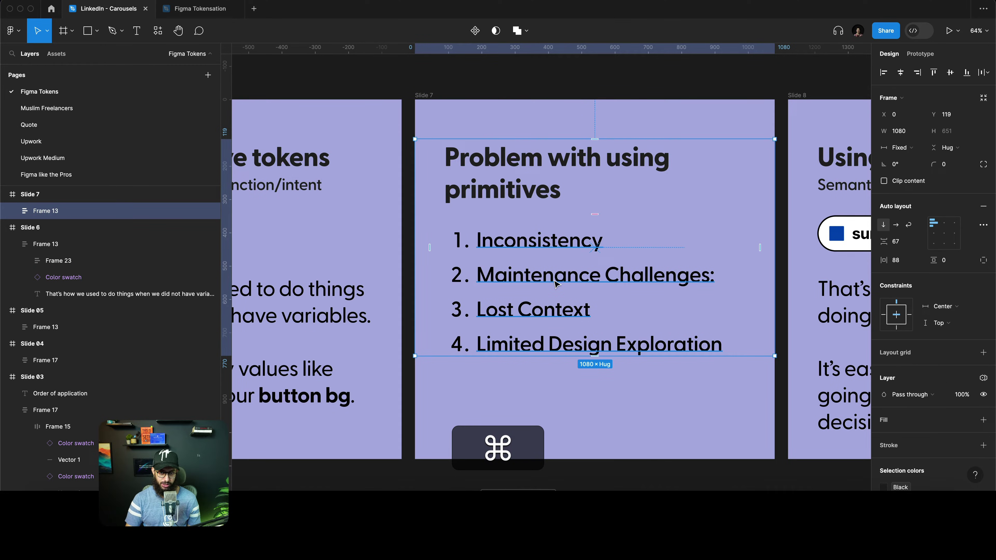
double_click(572, 280)
key(Down)
key(super+Right)
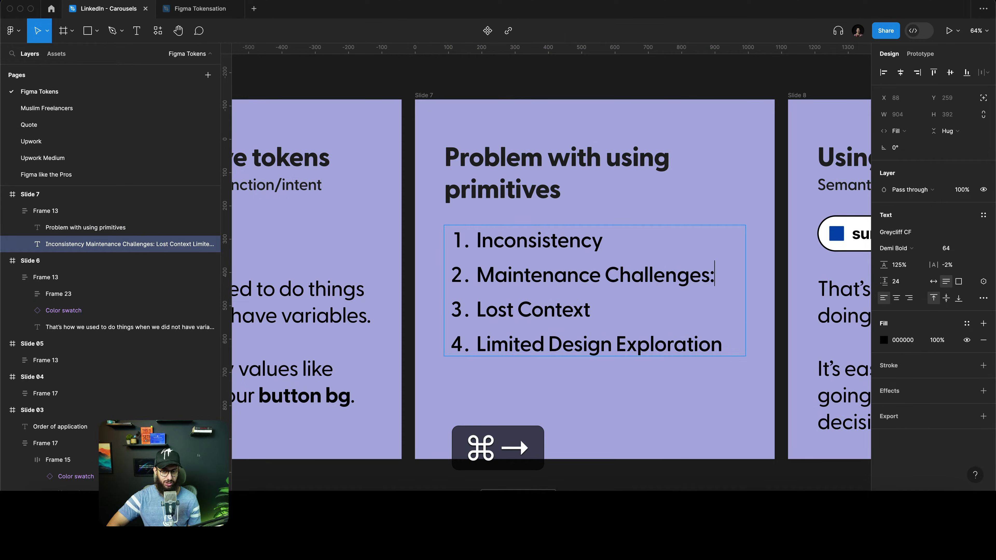
key(BackSpace)
key(Escape)
key(super+3)
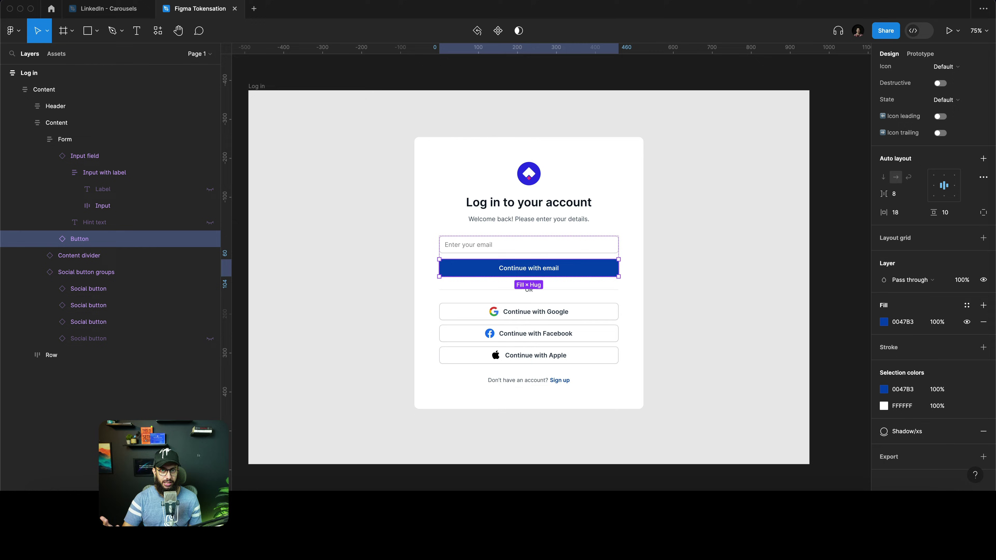
key(super+2)
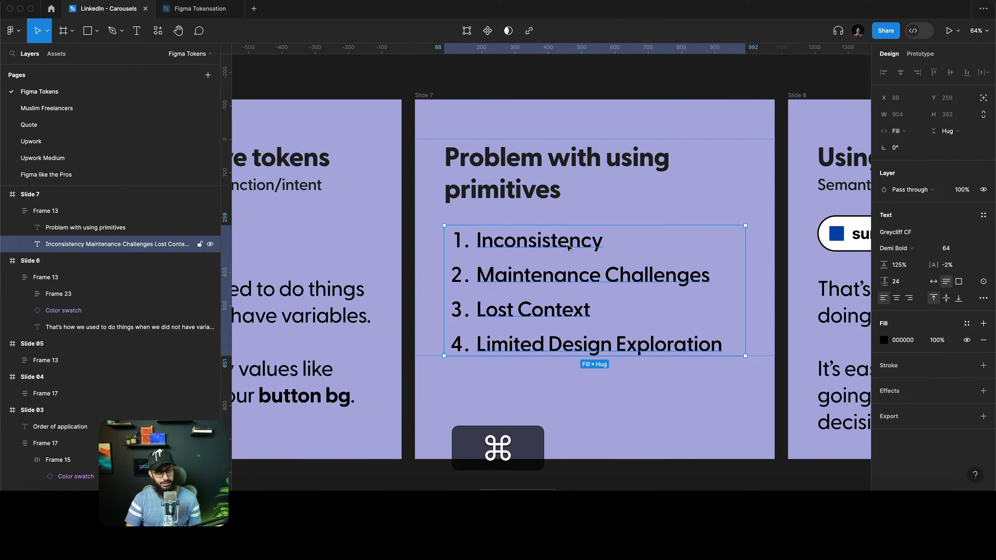
key(super+3)
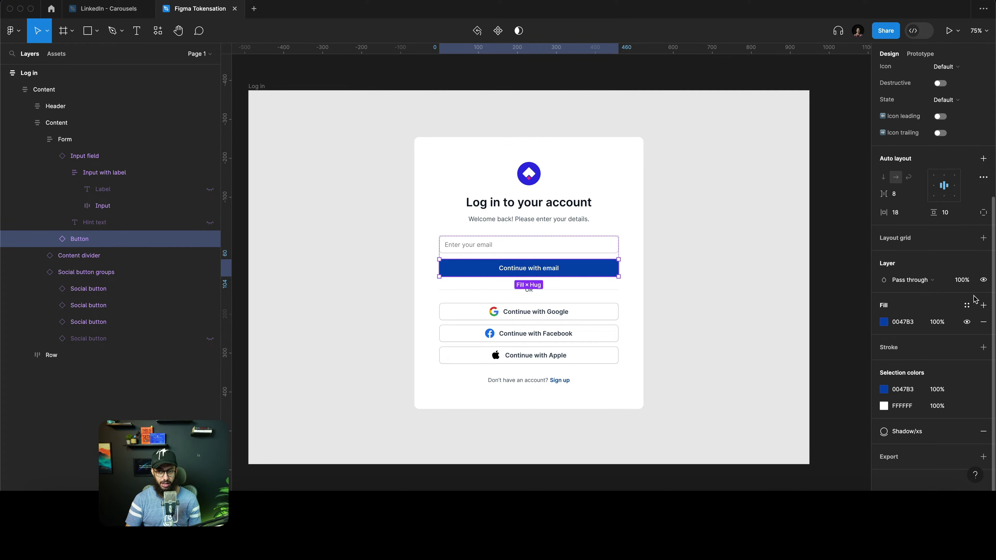
Step: Undo the accidental extra button fill and open its colour variables showing Primary p50–p500
key(super+2)
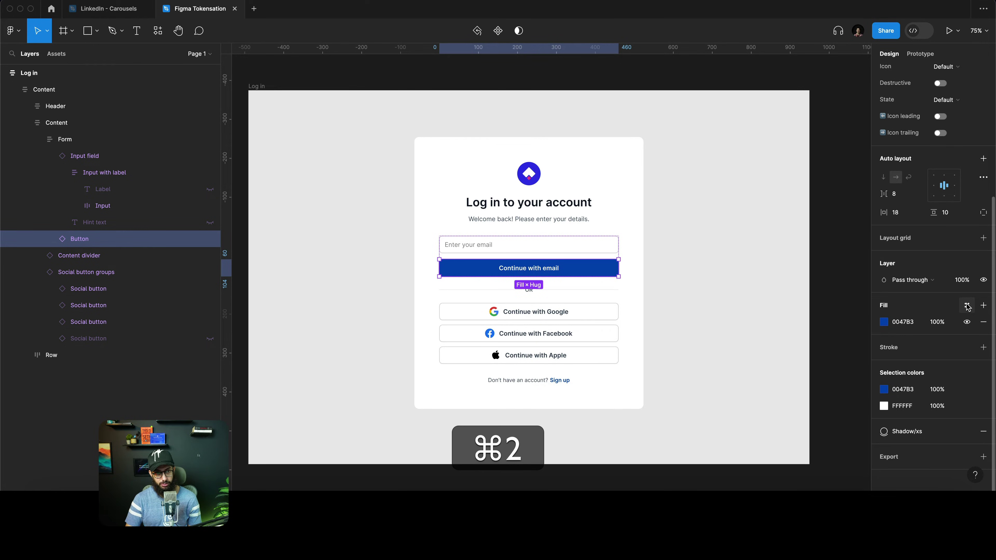
key(super+3)
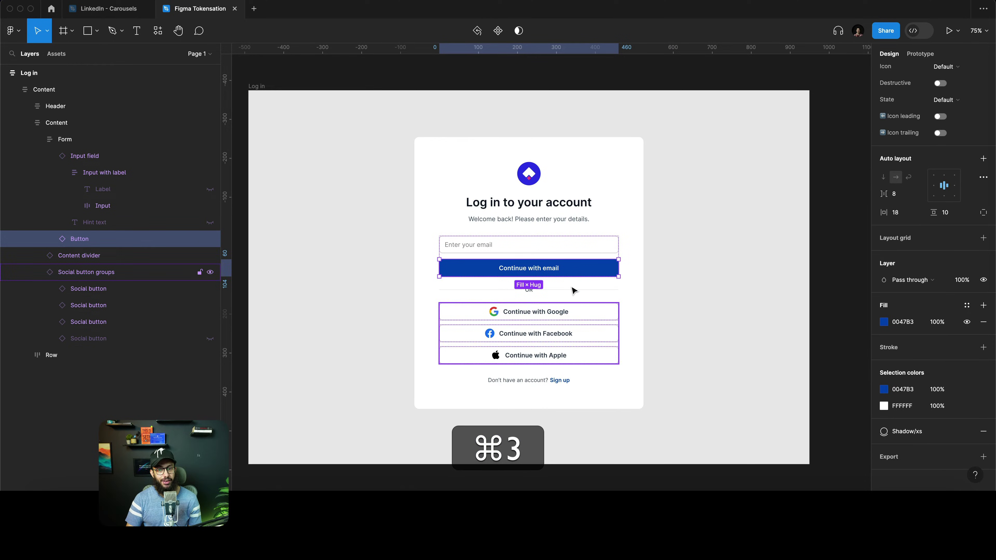
click(983, 305)
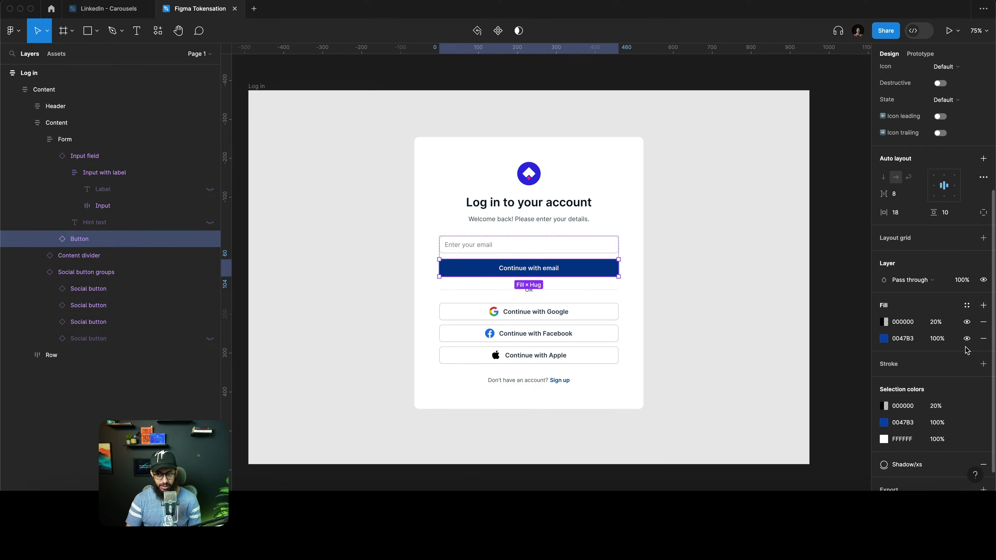
key(super+z)
click(966, 306)
scroll(833, 400, down, 2)
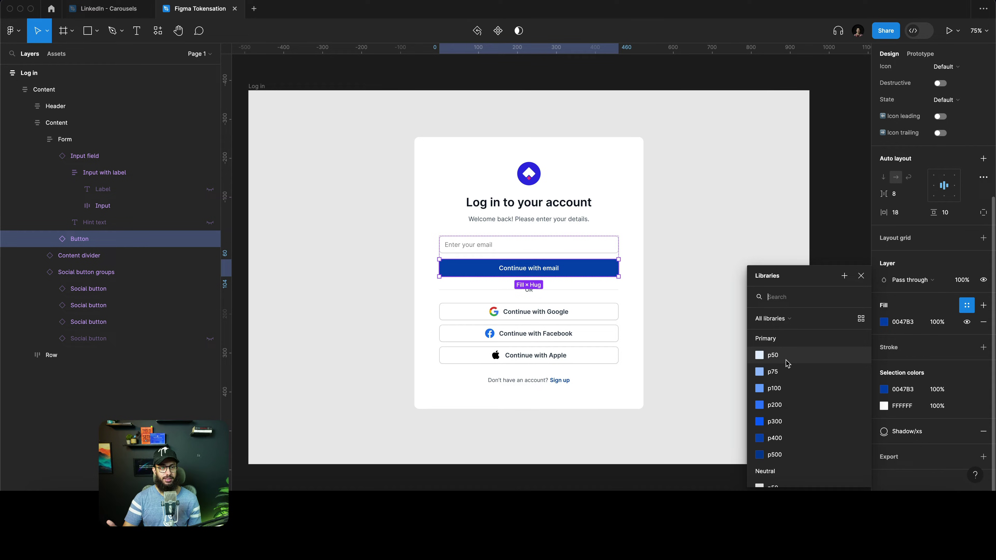
Step: Review the Slide 8 Using semantic tokens frame, then return to the button's Text and Surface colours
key(super+2)
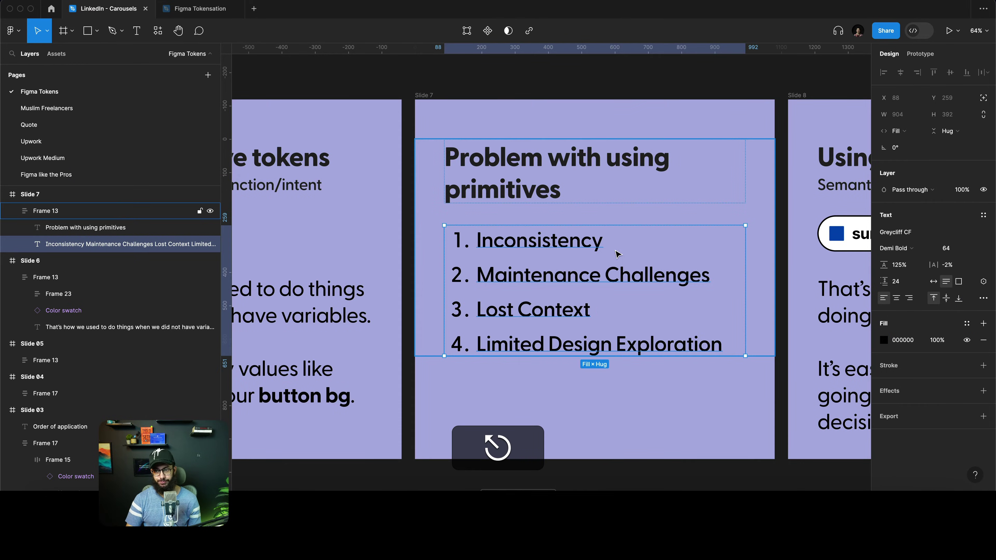
scroll(617, 254, right, 10)
click(568, 245)
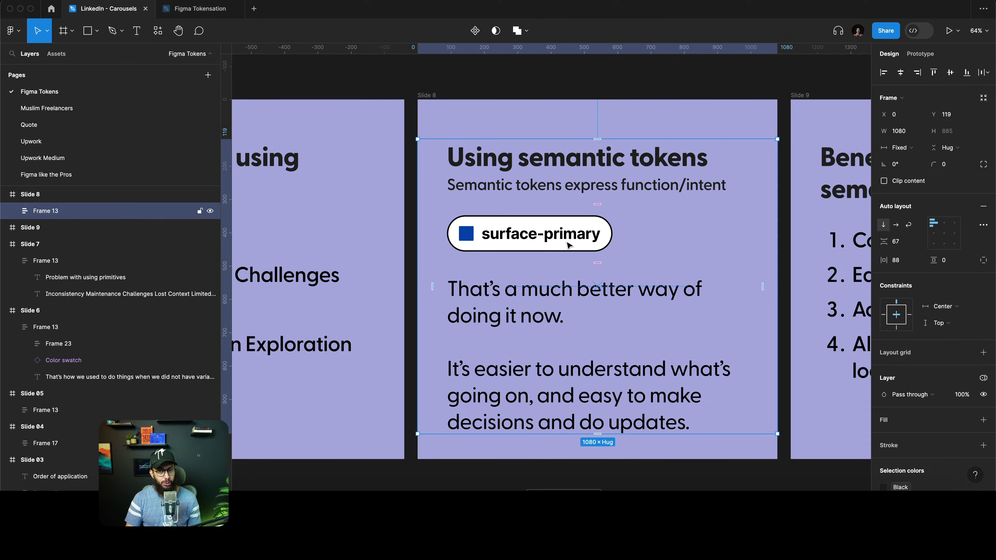
scroll(567, 245, right, 2)
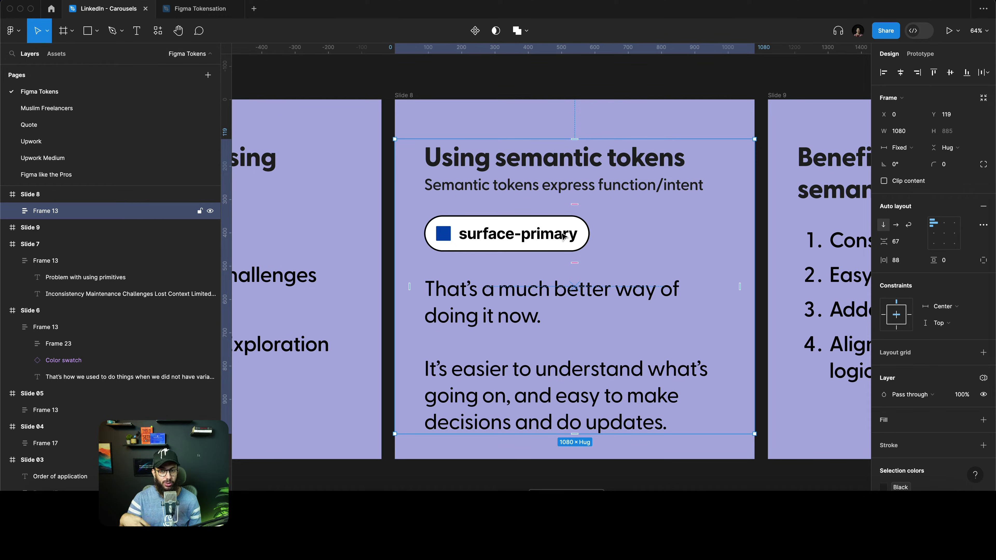
key(super+3)
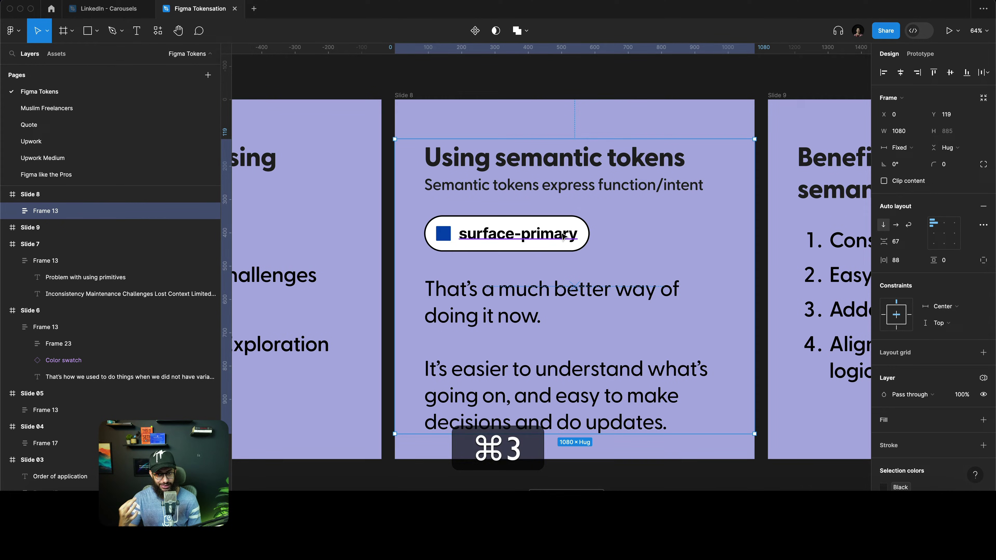
Step: Close the colour picker, open local variables and switch to the Semantic collection
scroll(810, 376, down, 10)
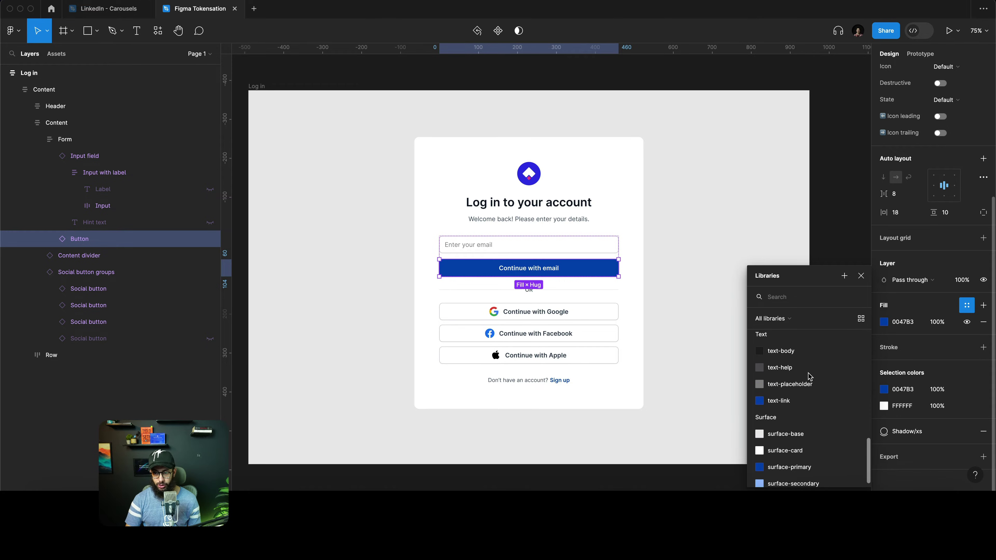
key(Escape)
click(983, 119)
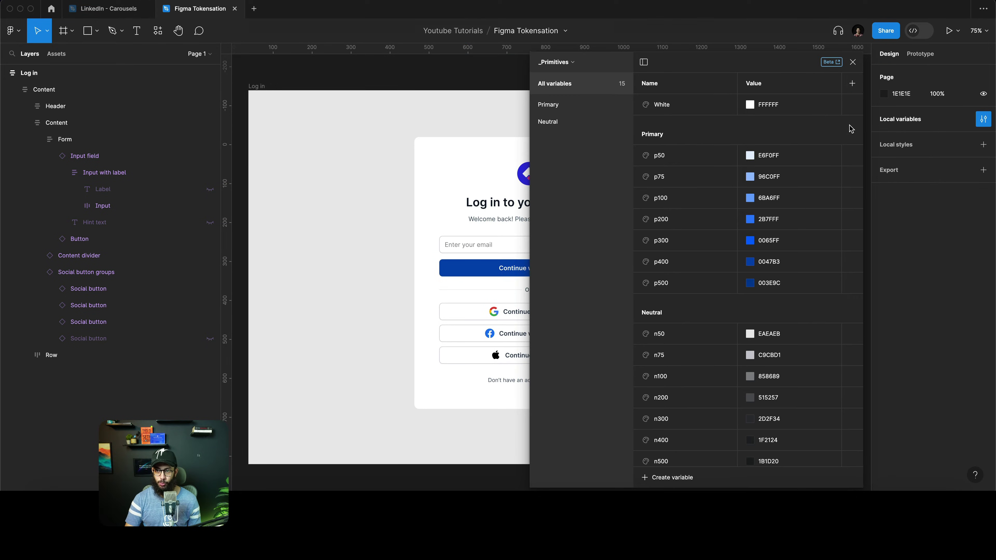
click(569, 59)
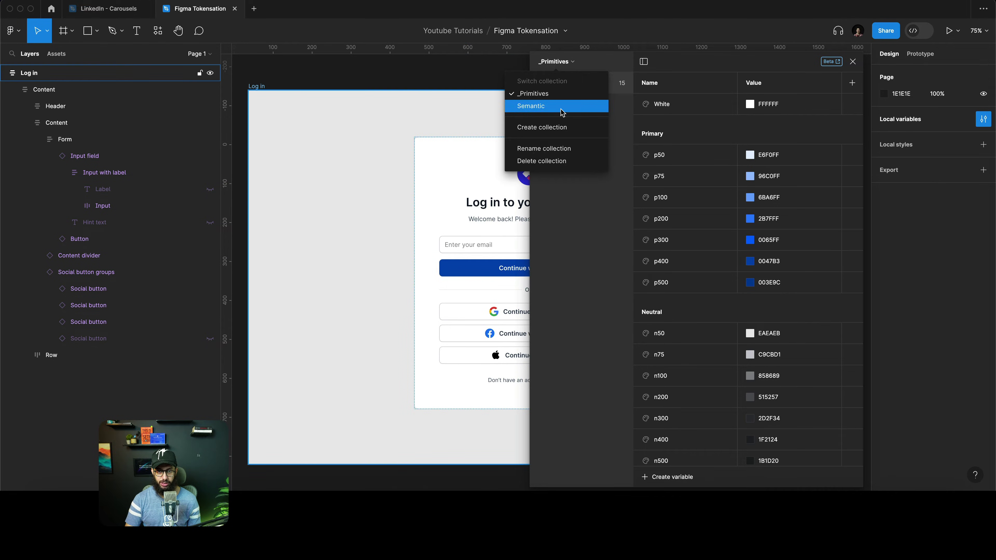
click(561, 110)
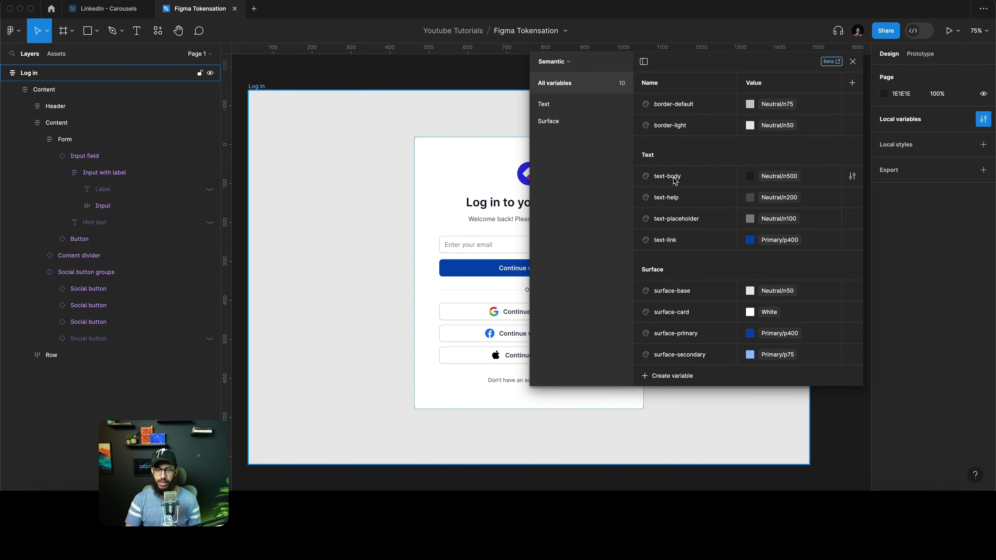
scroll(432, 275, right, 5)
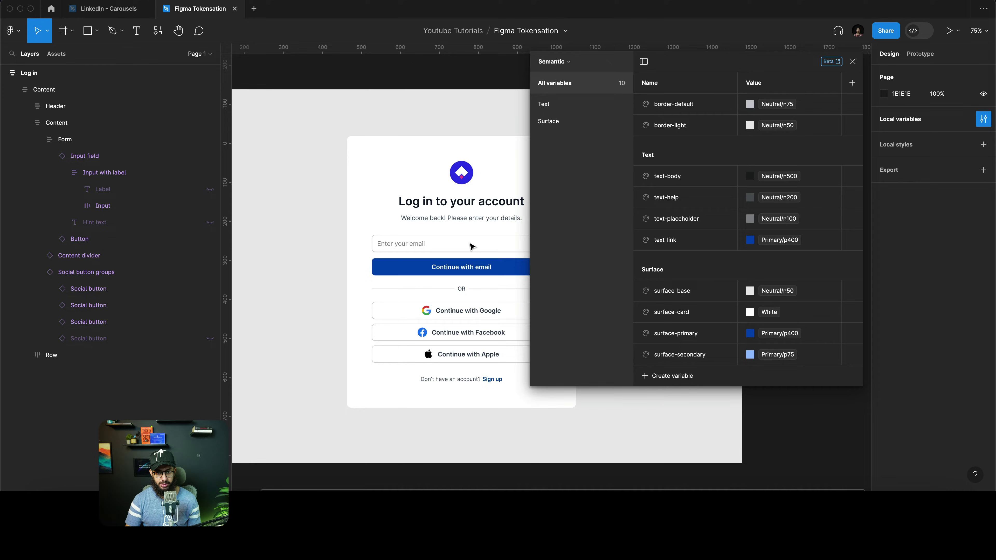
Step: Bind the Continue with email button's fill to the surface-primary variable
super+click(455, 272)
super+click(455, 273)
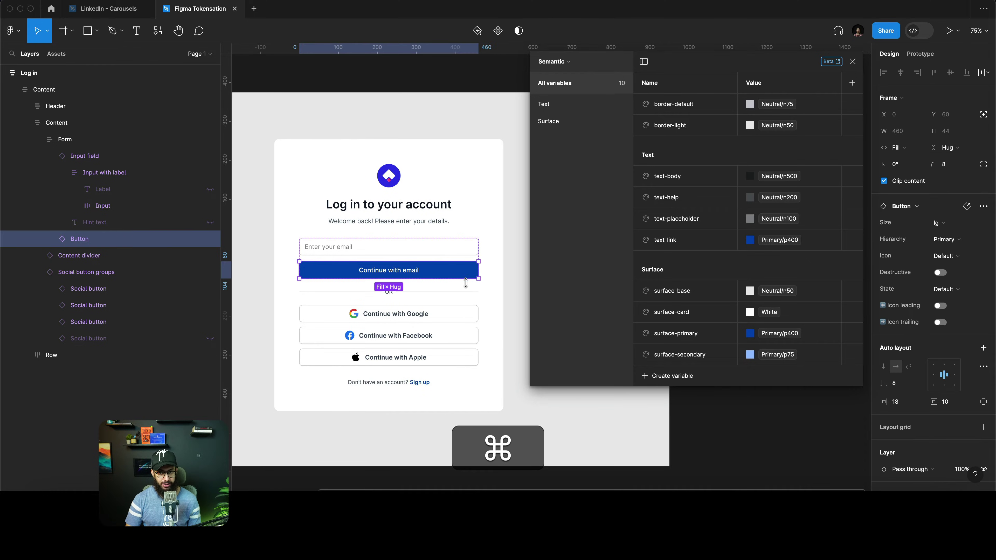
scroll(913, 345, down, 5)
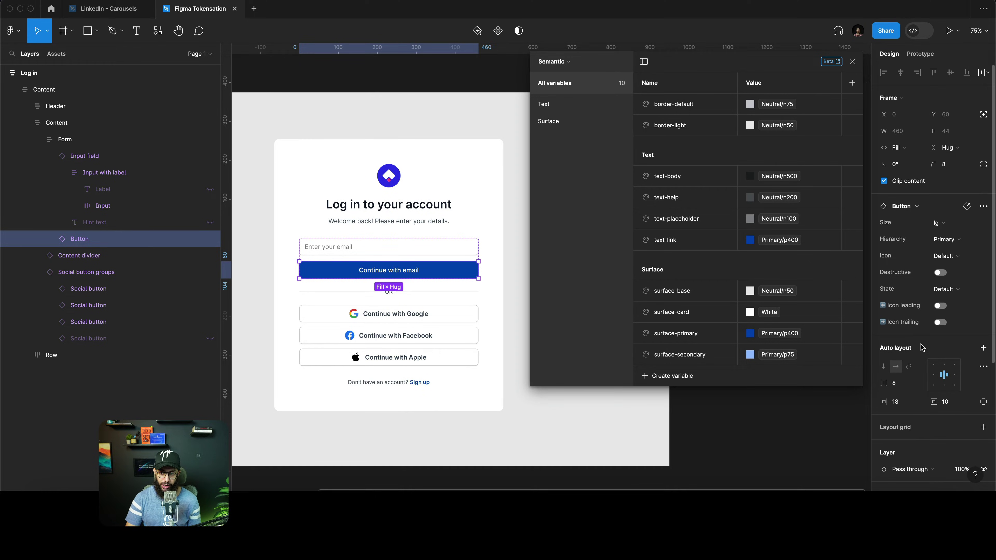
click(966, 374)
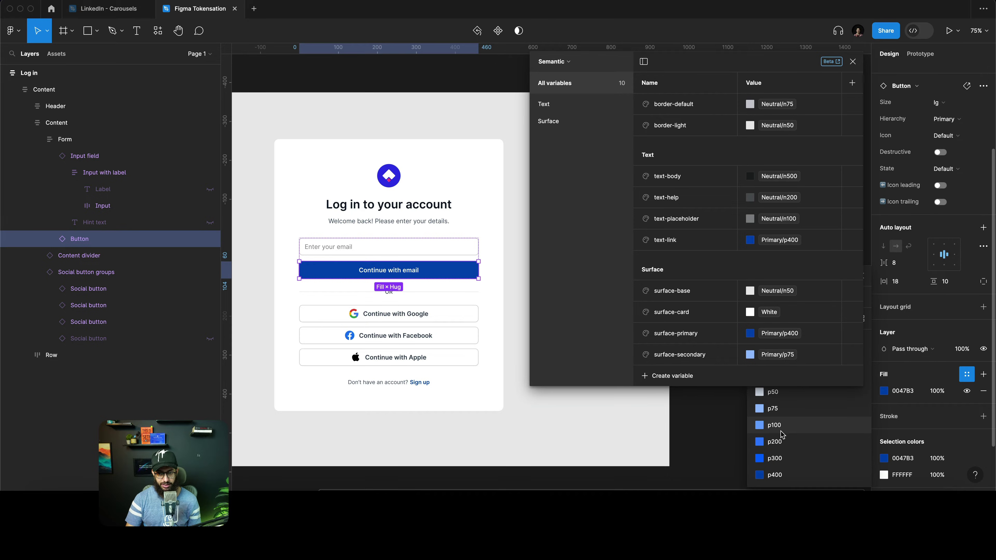
scroll(784, 439, down, 4)
scroll(794, 451, down, 4)
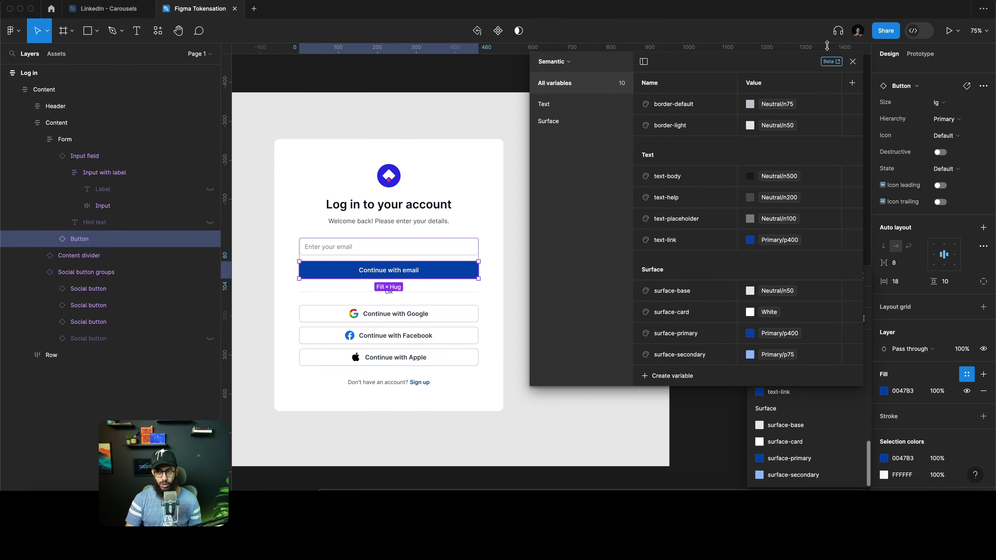
click(852, 61)
click(811, 461)
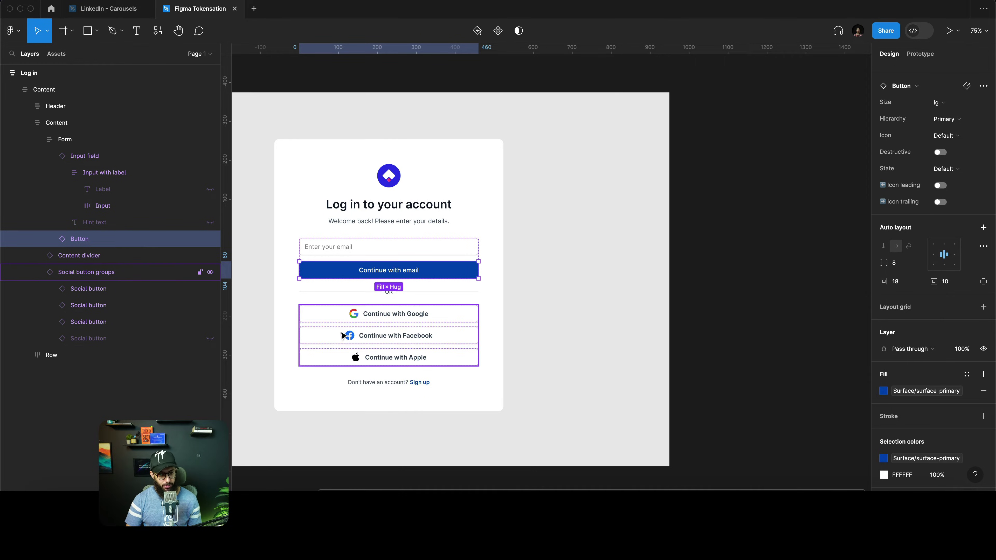
Step: Set the Google, Facebook and Apple buttons' borders to border-default
click(367, 322)
key(plus)
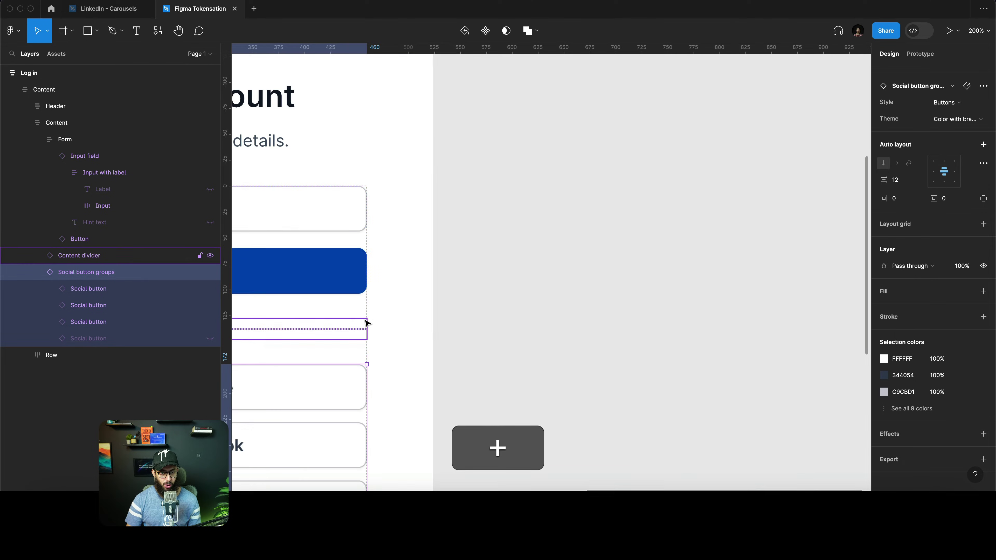
scroll(367, 323, down, 3)
scroll(379, 337, down, 2)
super+click(356, 331)
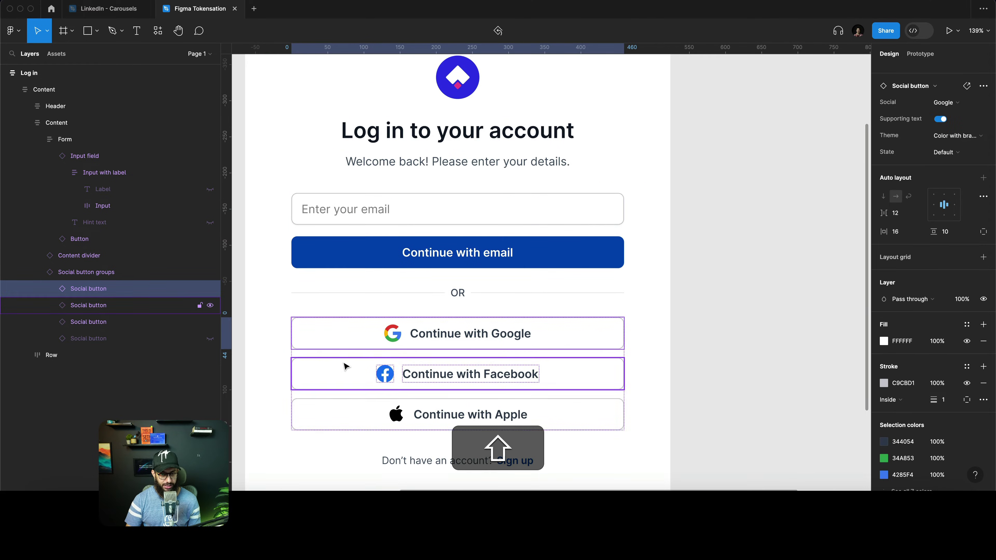
shift+click(344, 367)
shift+click(344, 405)
click(966, 366)
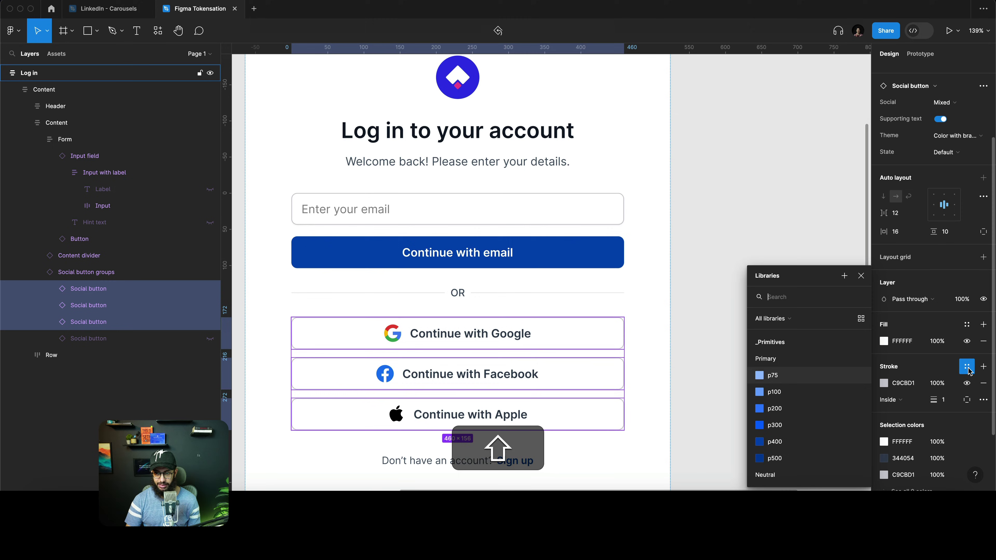
scroll(813, 426, down, 3)
scroll(812, 426, down, 1)
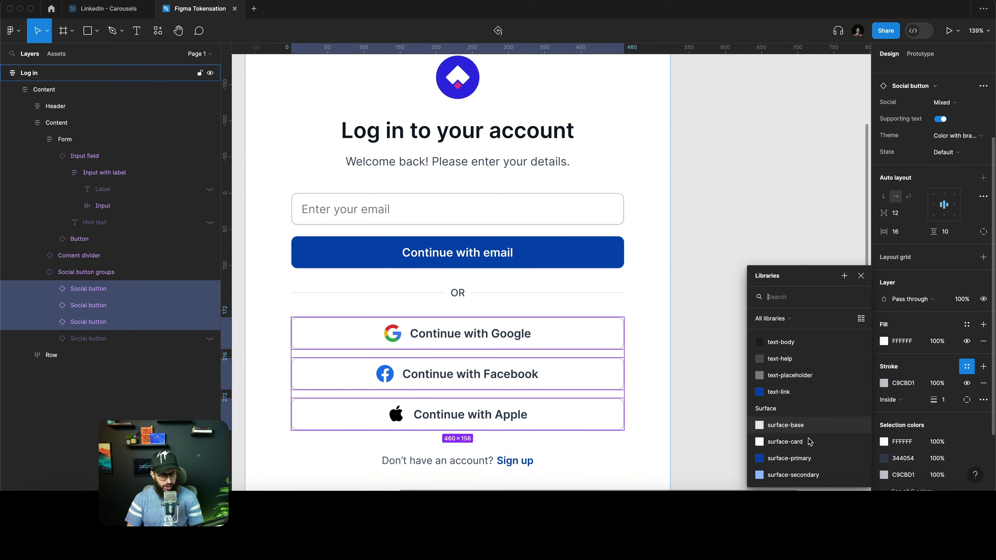
scroll(808, 445, up, 3)
scroll(807, 445, up, 1)
click(784, 467)
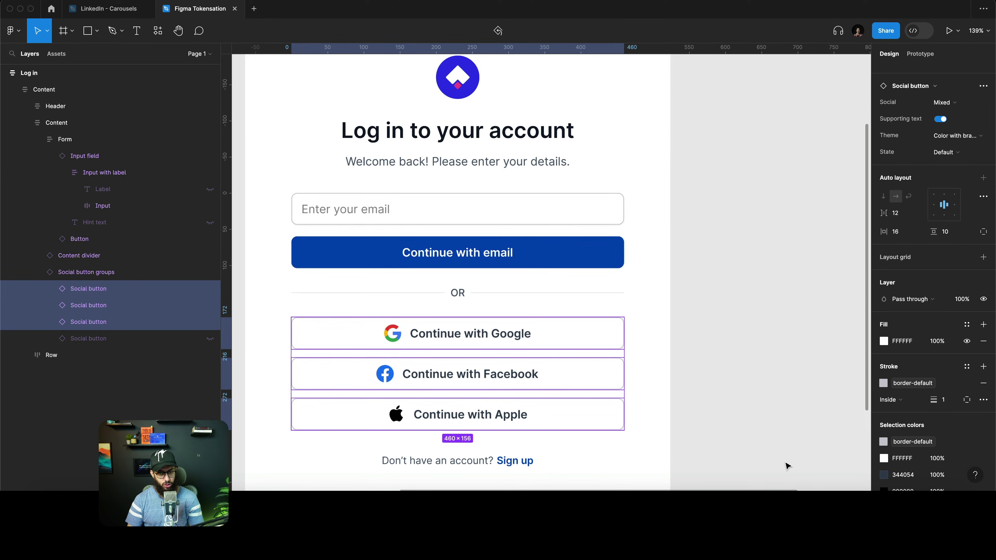
Step: Try recolouring the Continue with email label, then undo the change
super+click(457, 252)
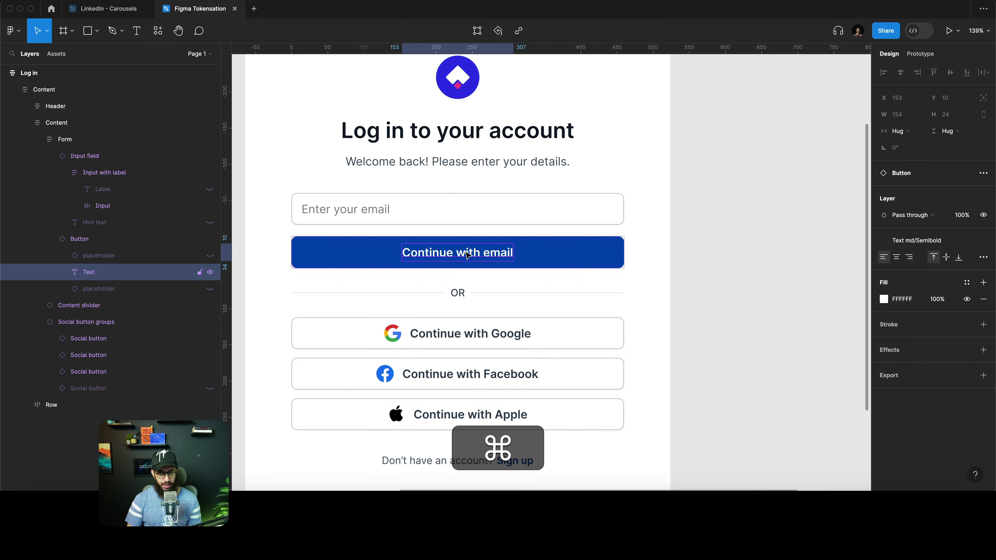
click(967, 283)
scroll(806, 413, down, 6)
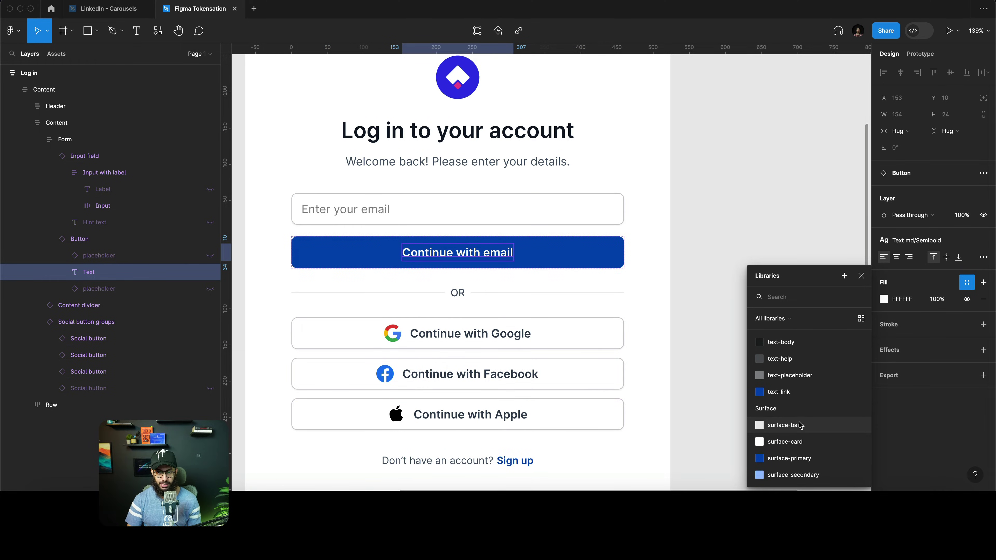
scroll(799, 422, up, 3)
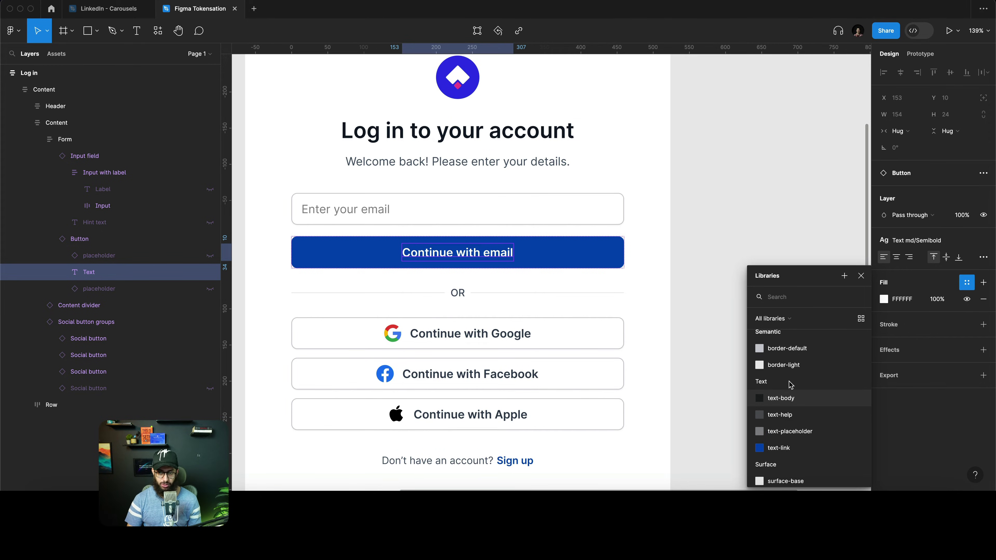
scroll(790, 388, up, 1)
key(super+z)
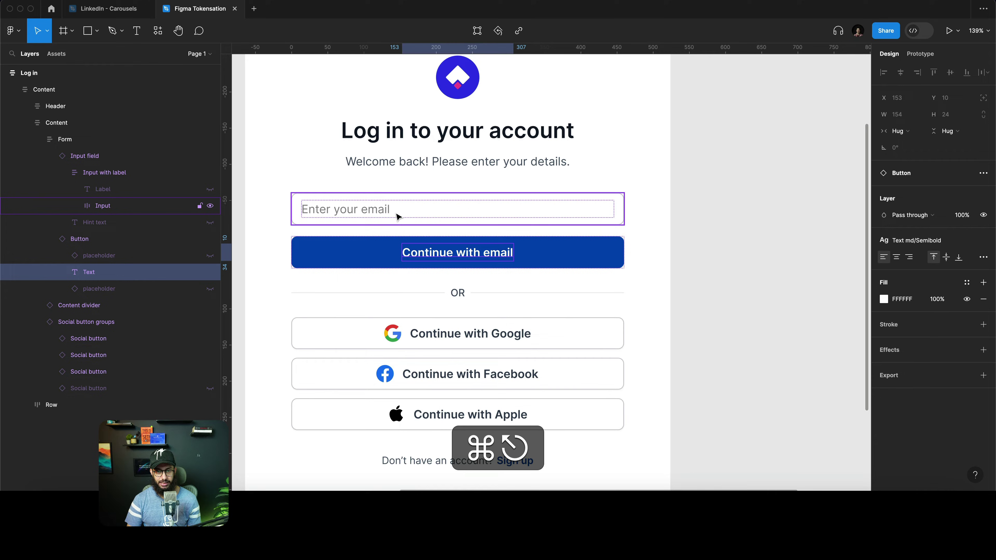
Step: Colour the 'Welcome back!' subtitle with the text-help variable
super+click(455, 162)
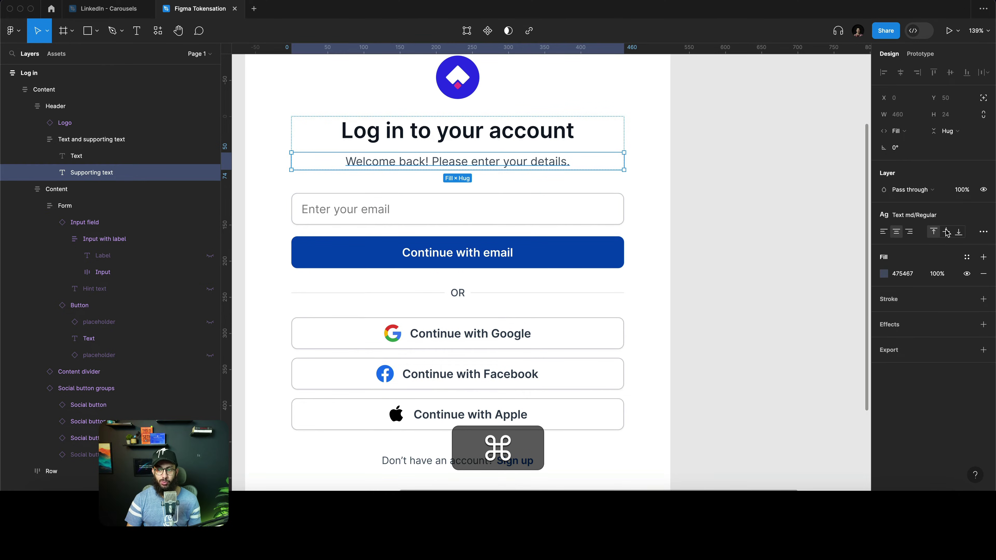
click(966, 257)
scroll(834, 377, down, 5)
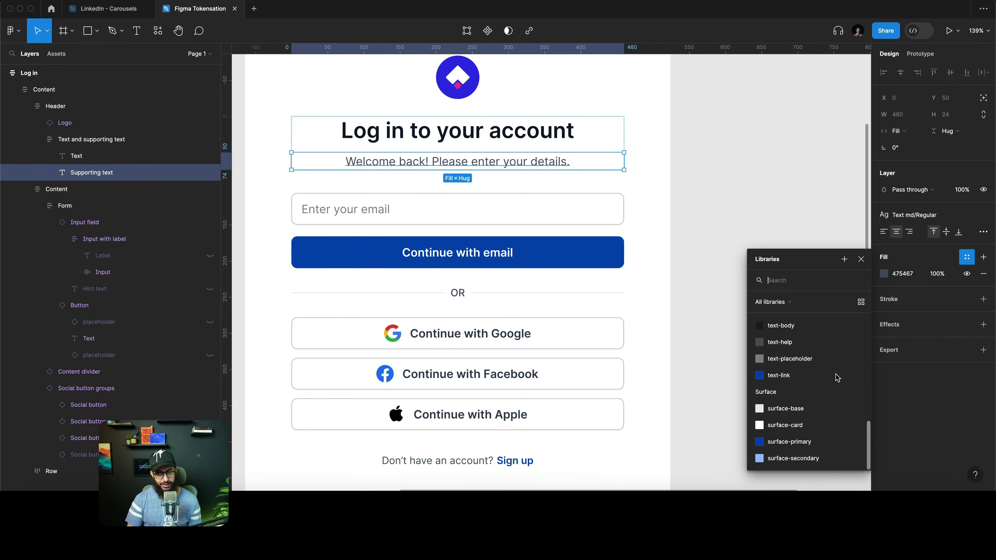
scroll(811, 386, up, 2)
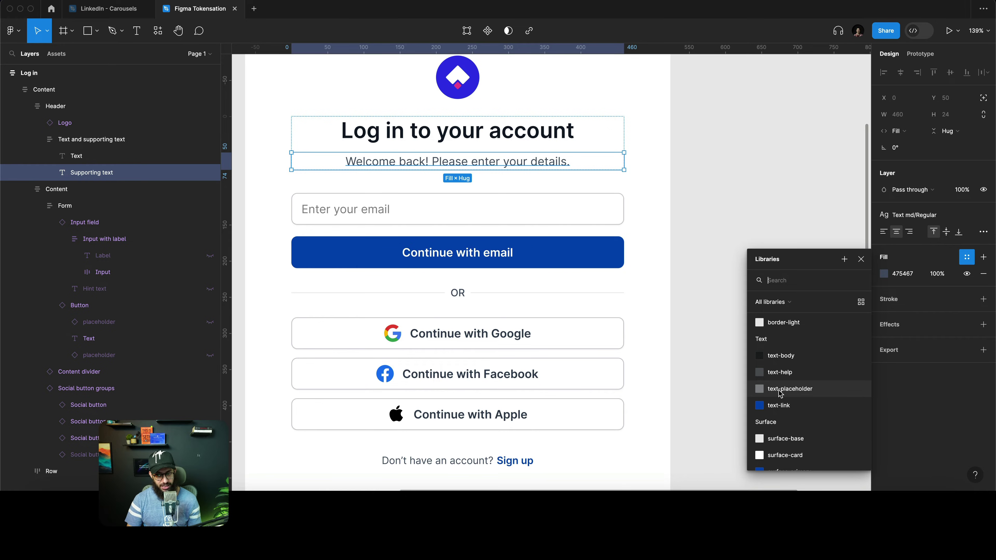
click(783, 376)
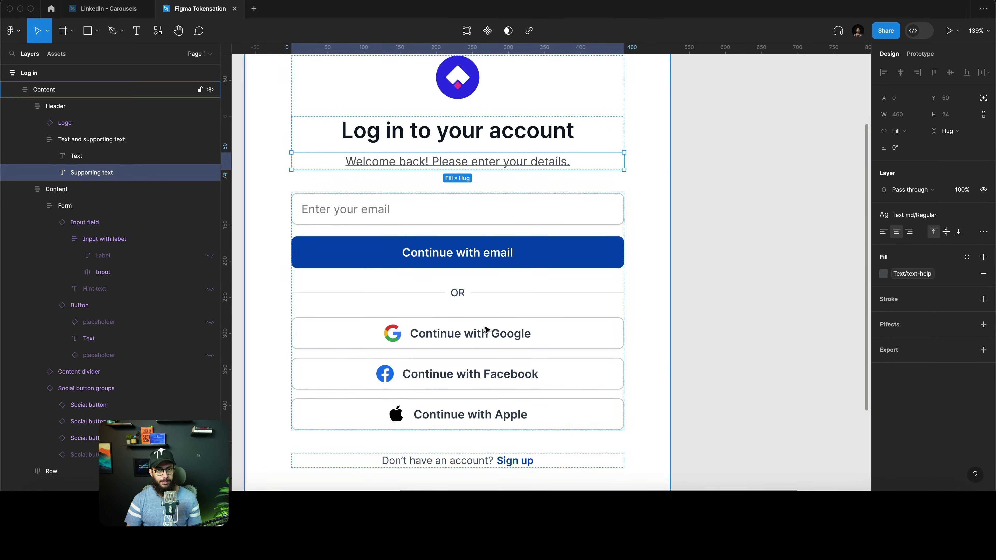
Step: Colour the 'Enter your email' placeholder with the text-placeholder variable
super+click(370, 221)
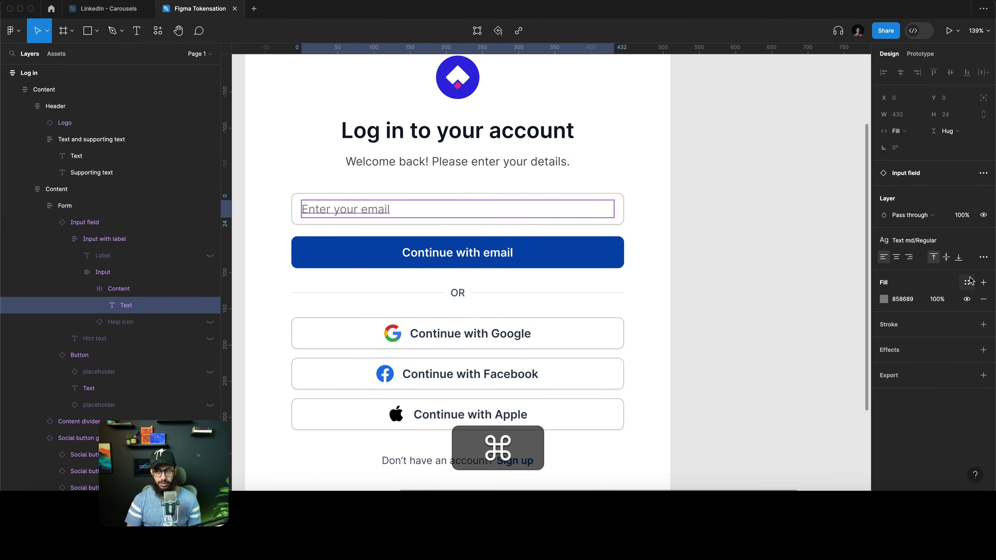
click(967, 282)
scroll(805, 390, down, 5)
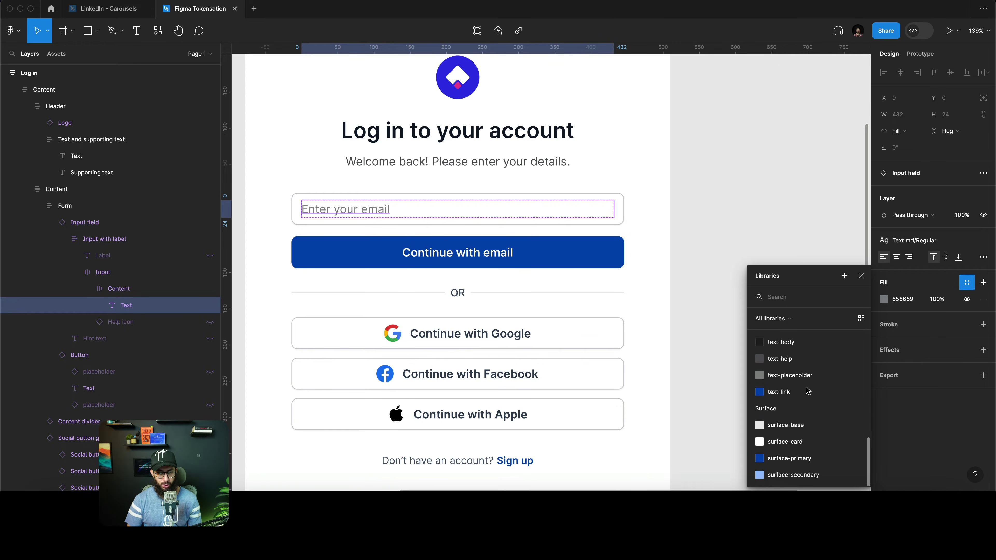
click(798, 376)
click(755, 232)
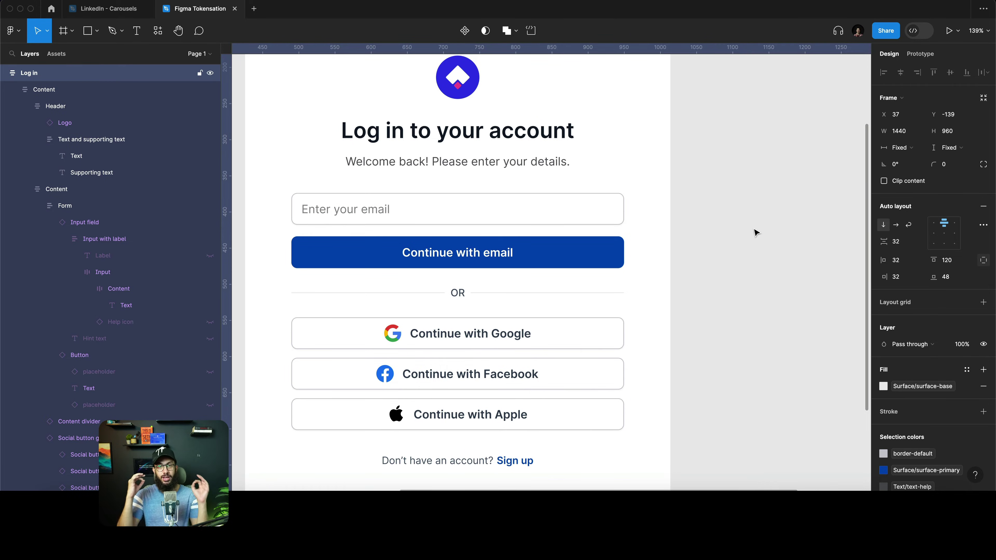
Step: View the 'Benefits of using semantic tokens' slide in LinkedIn - Carousels, then return to the login file
key(super+2)
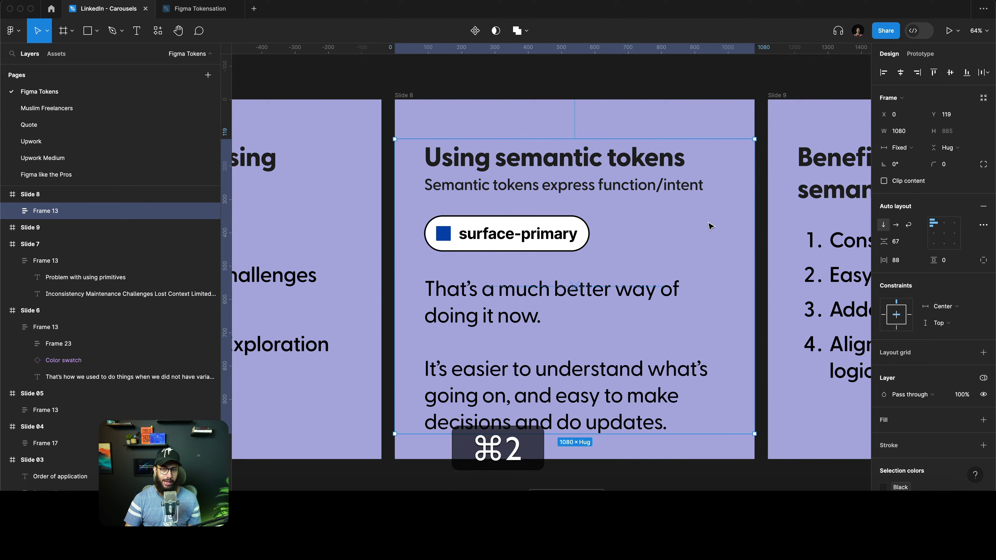
key(n)
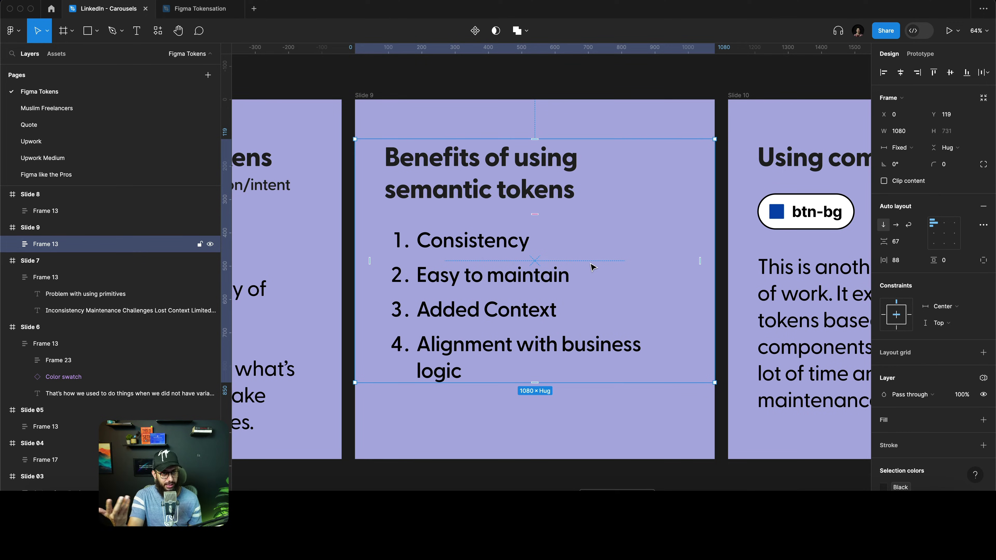
key(super+3)
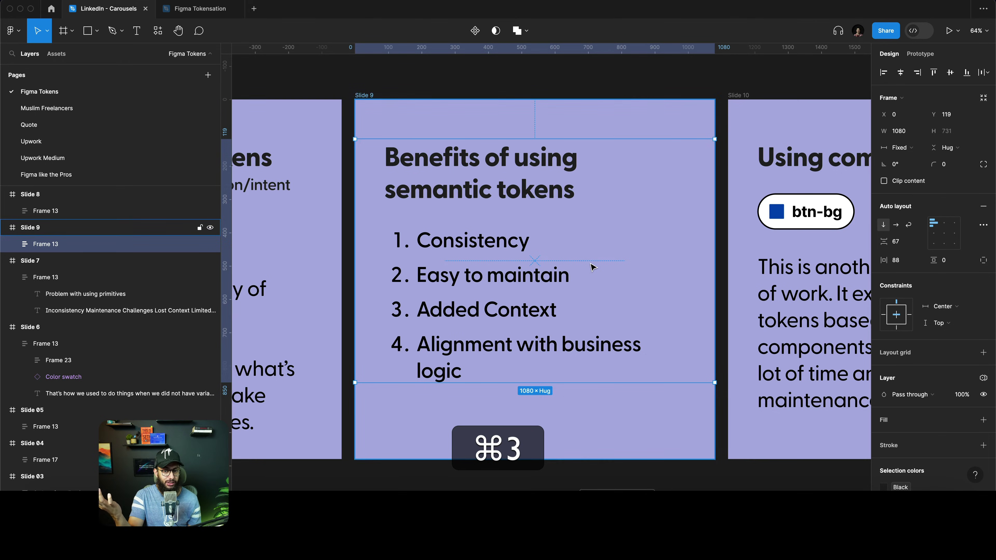
Step: Bind the email input box's stroke to border-default, replacing hex C9CBD1
scroll(662, 285, down, 5)
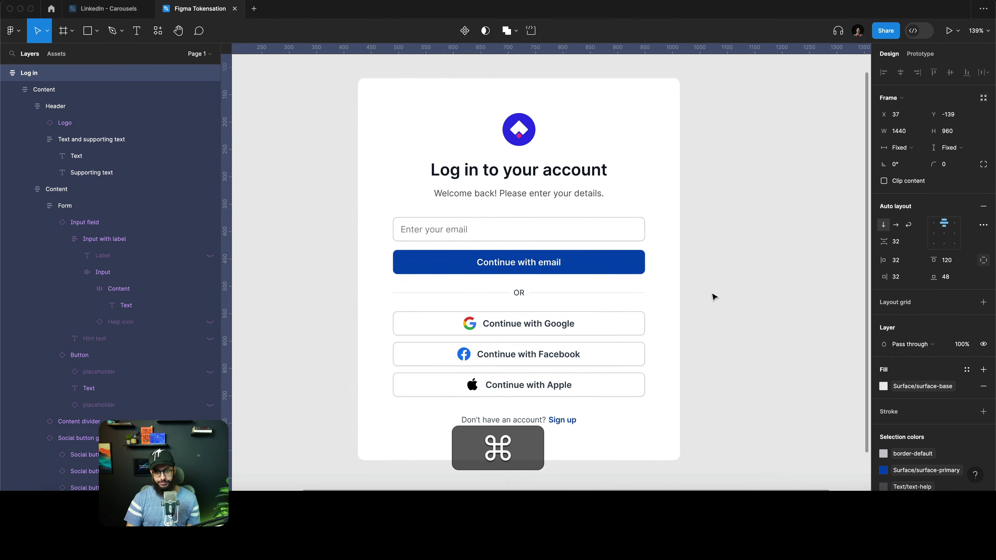
click(620, 327)
double_click(618, 327)
double_click(618, 327)
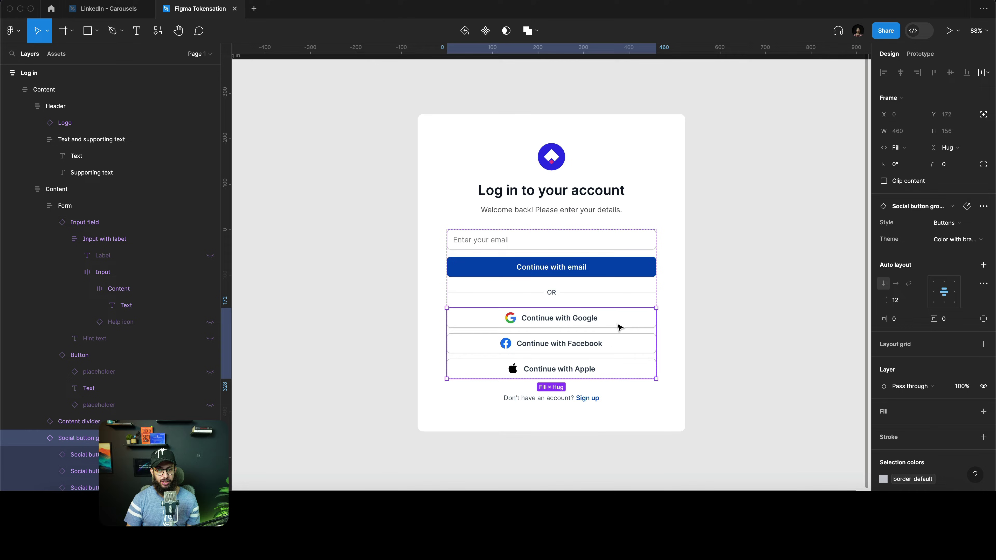
click(641, 238)
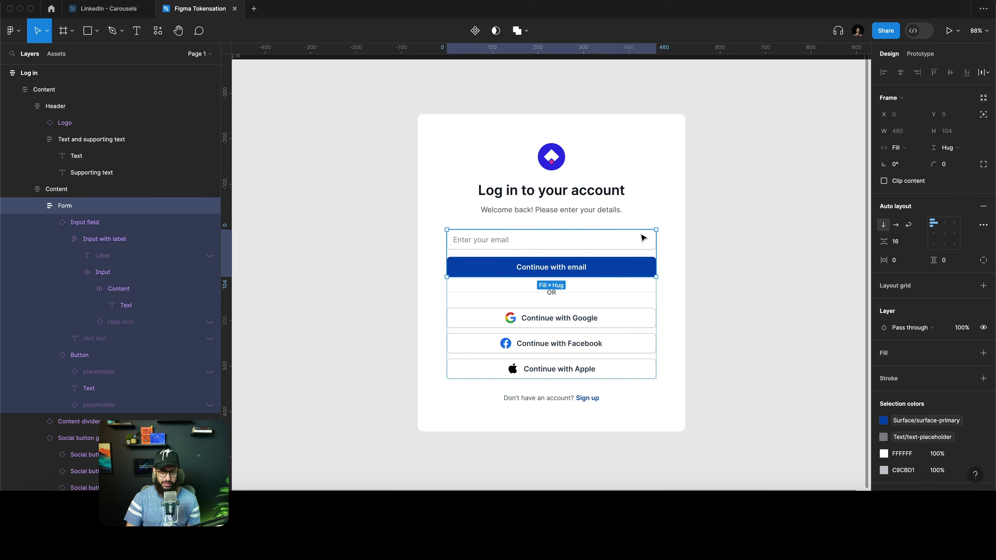
click(640, 241)
scroll(980, 349, down, 5)
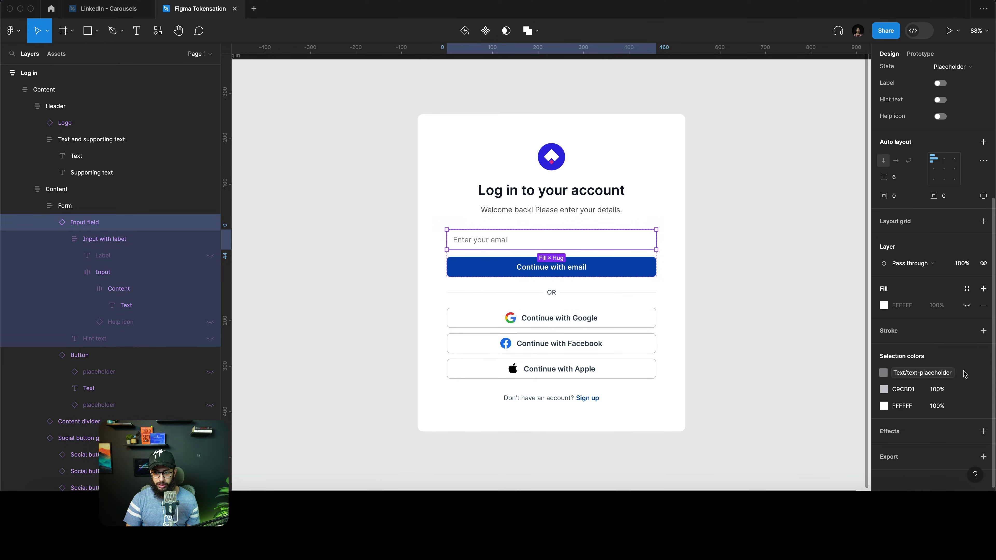
super+click(607, 243)
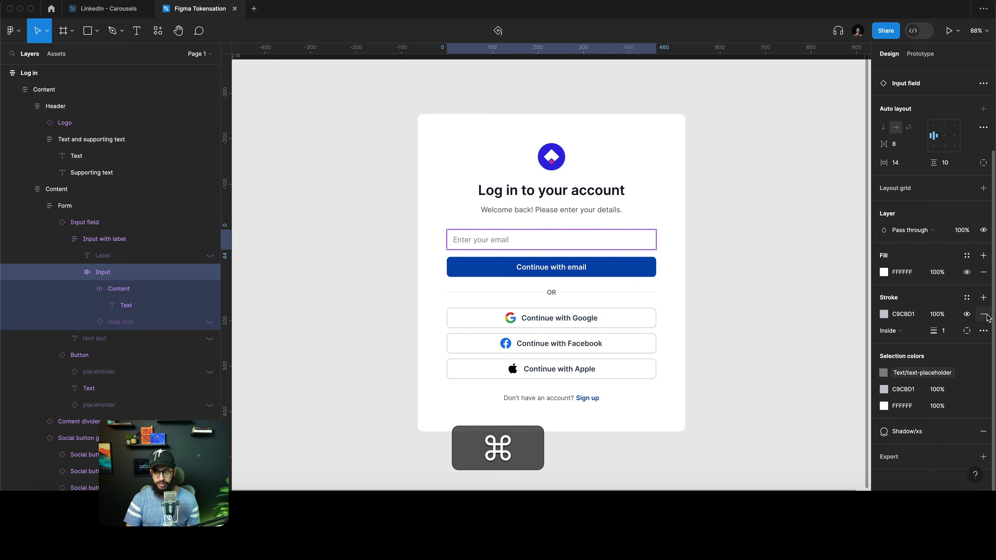
click(967, 298)
scroll(821, 409, down, 10)
scroll(821, 407, up, 3)
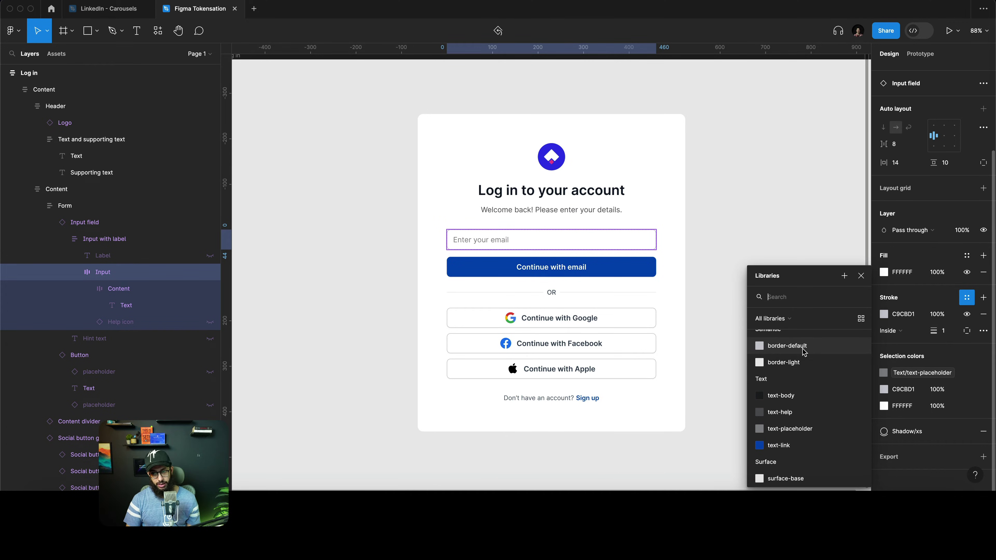
click(803, 351)
Step: Compare the Google button's and email input's border colours
super+click(555, 324)
click(346, 334)
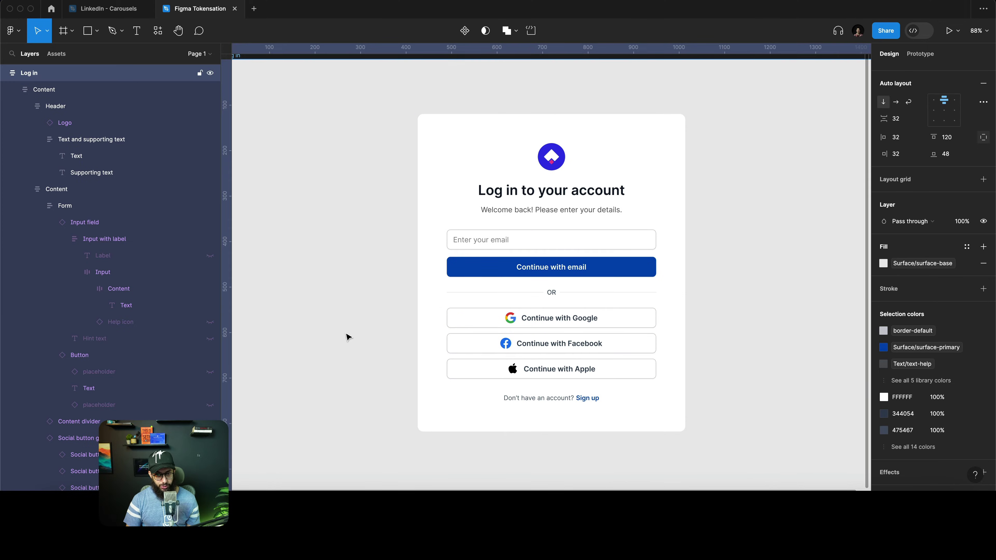
super+click(533, 245)
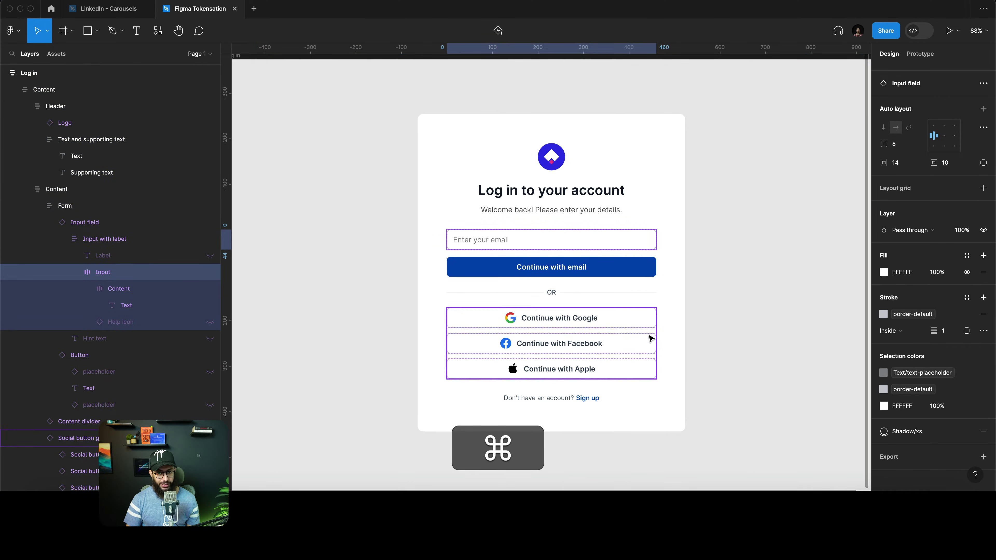
click(781, 327)
scroll(774, 327, down, 3)
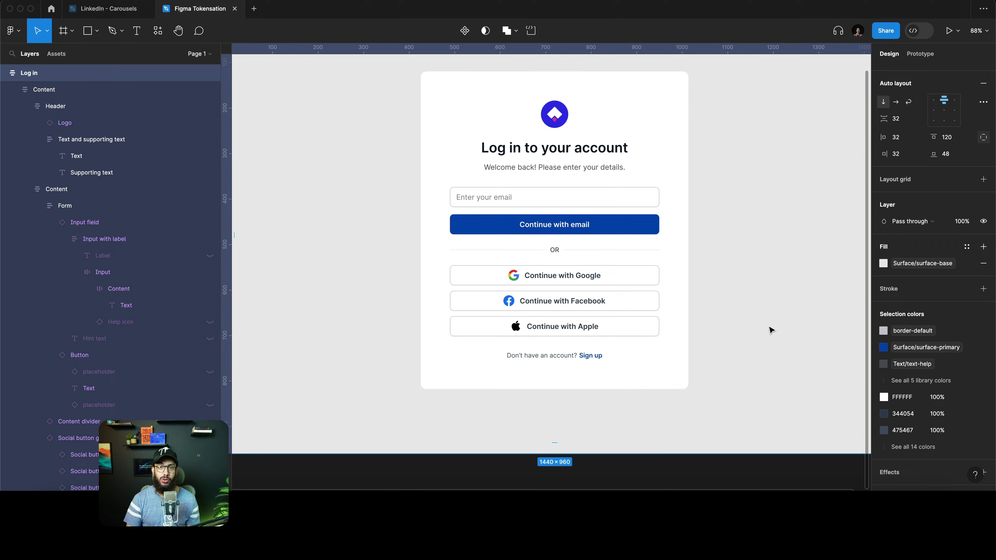
Step: In local variables, try pointing border-default at Neutral/n50, then undo back to Neutral/n75
click(690, 474)
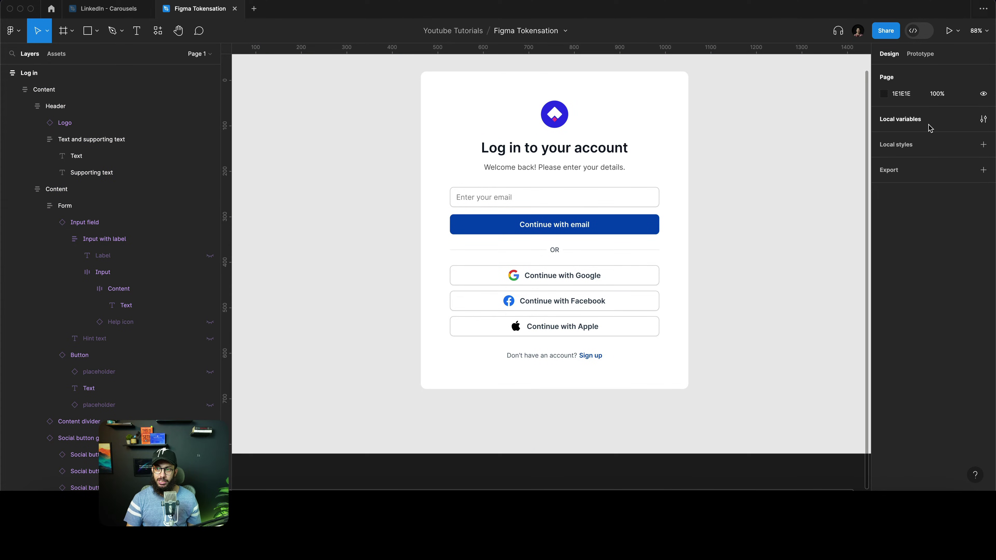
click(983, 120)
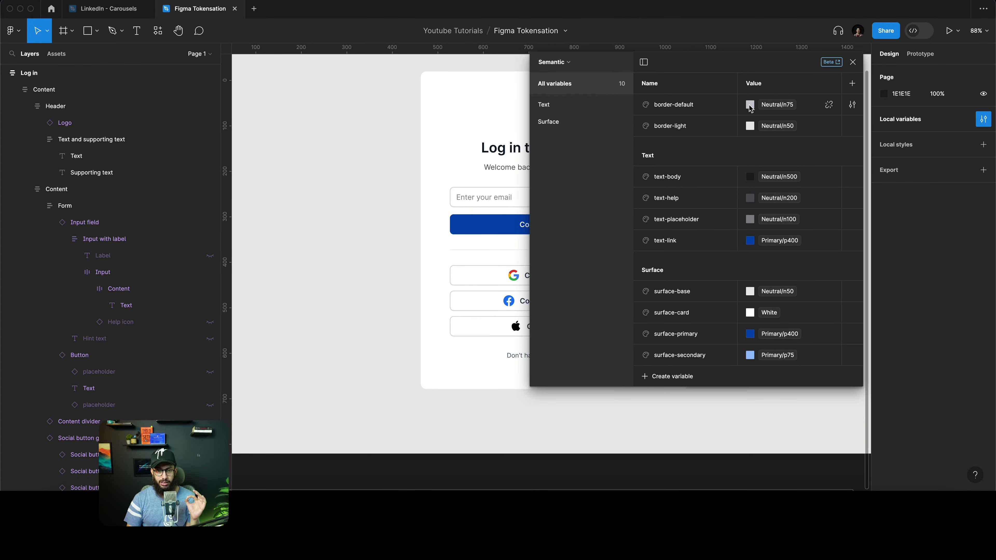
click(749, 105)
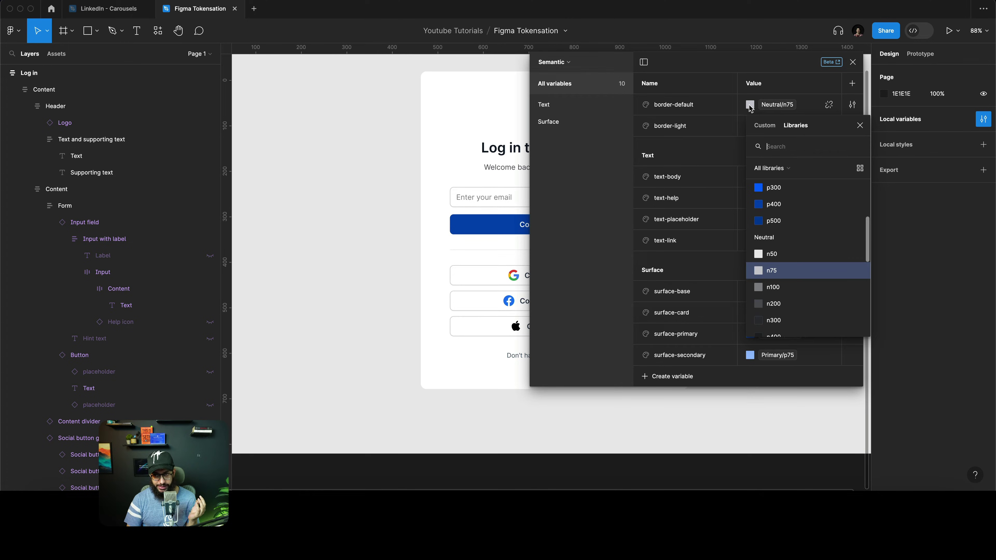
click(792, 254)
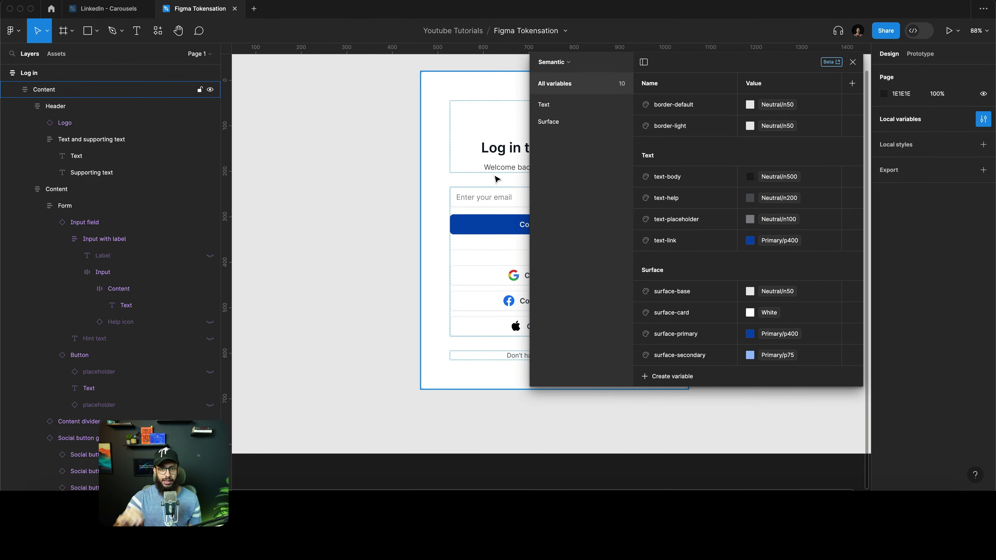
key(super+z)
key(super+z)
click(554, 62)
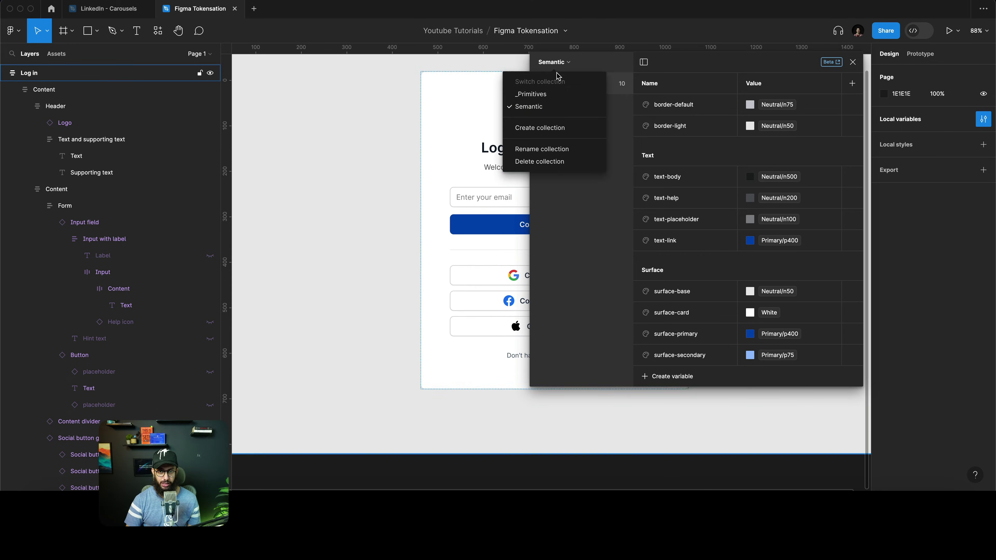
click(549, 95)
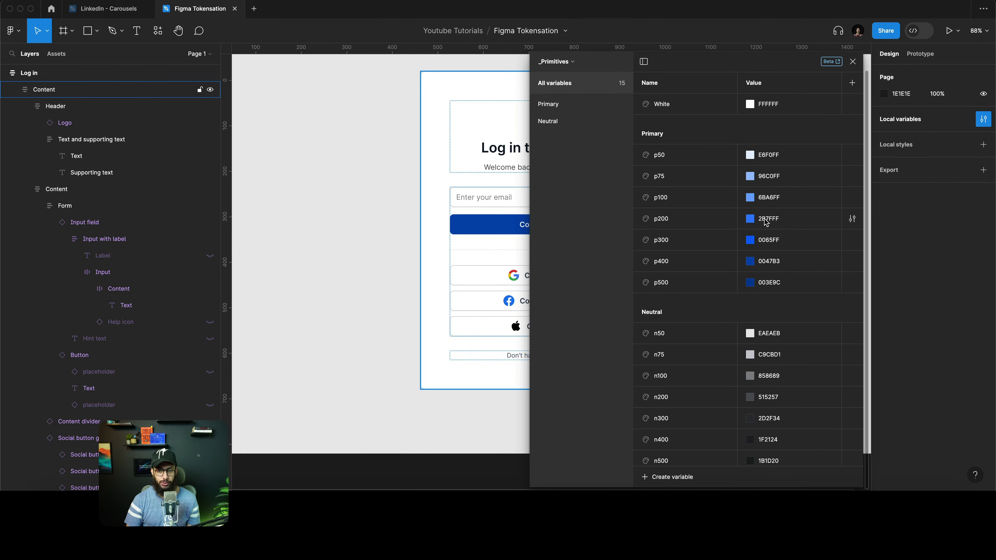
scroll(766, 221, down, 1)
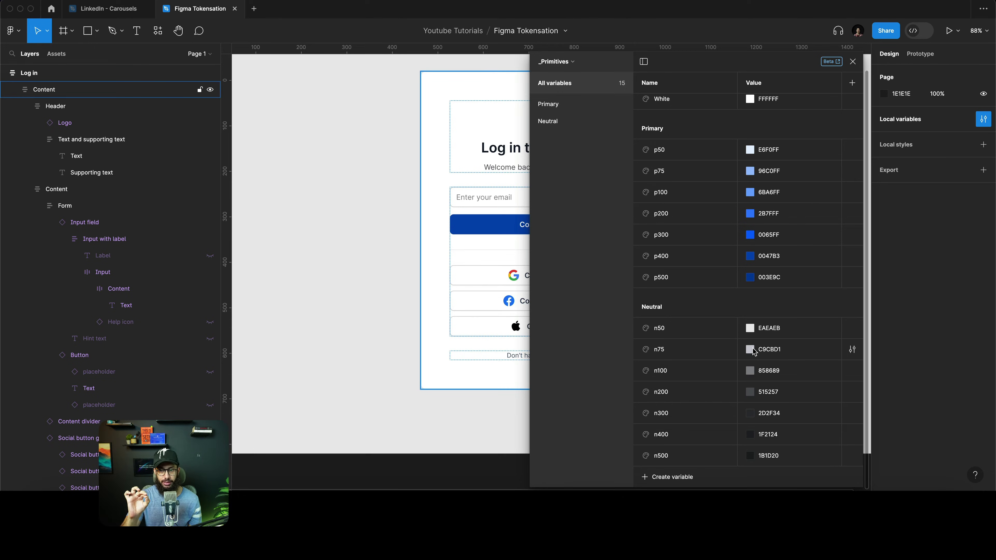
click(750, 349)
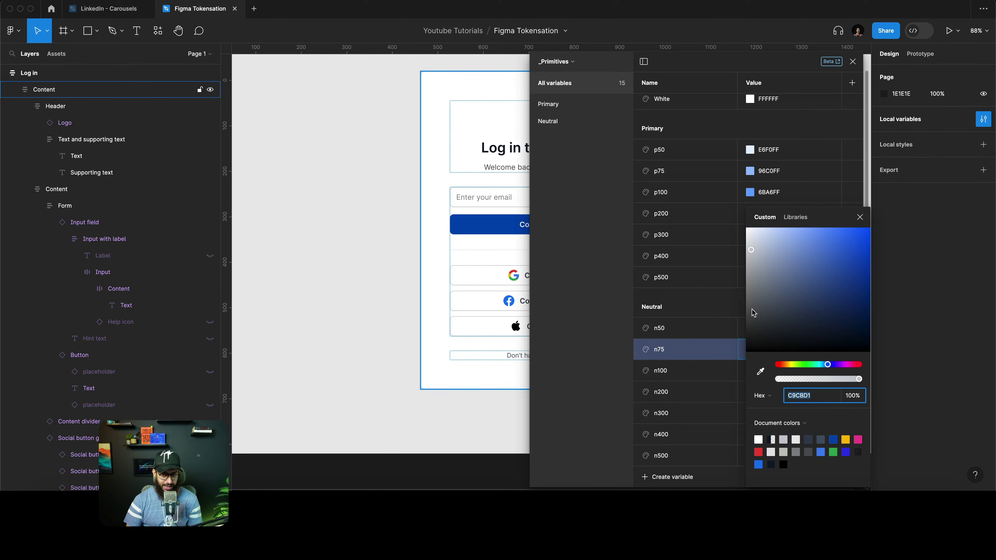
key(Escape)
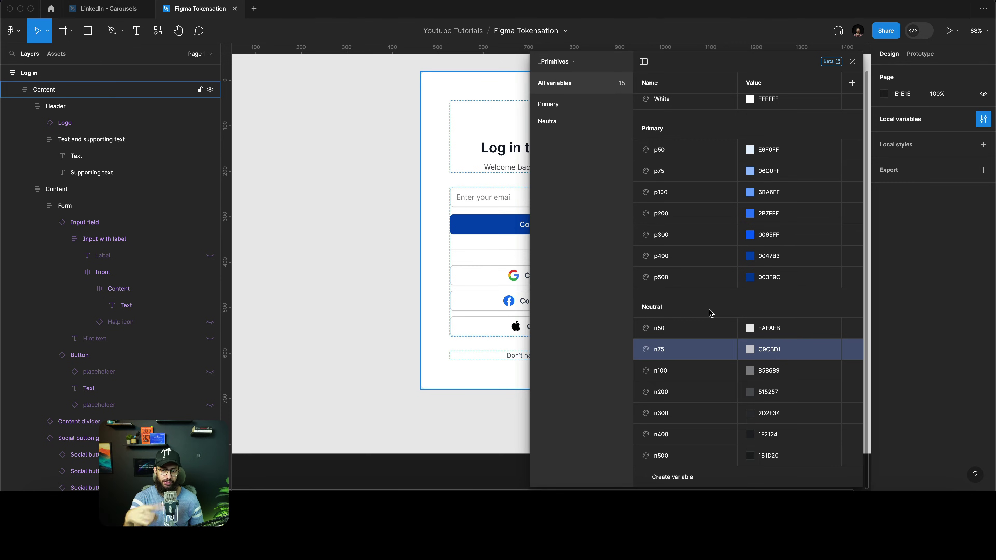
click(565, 65)
click(569, 105)
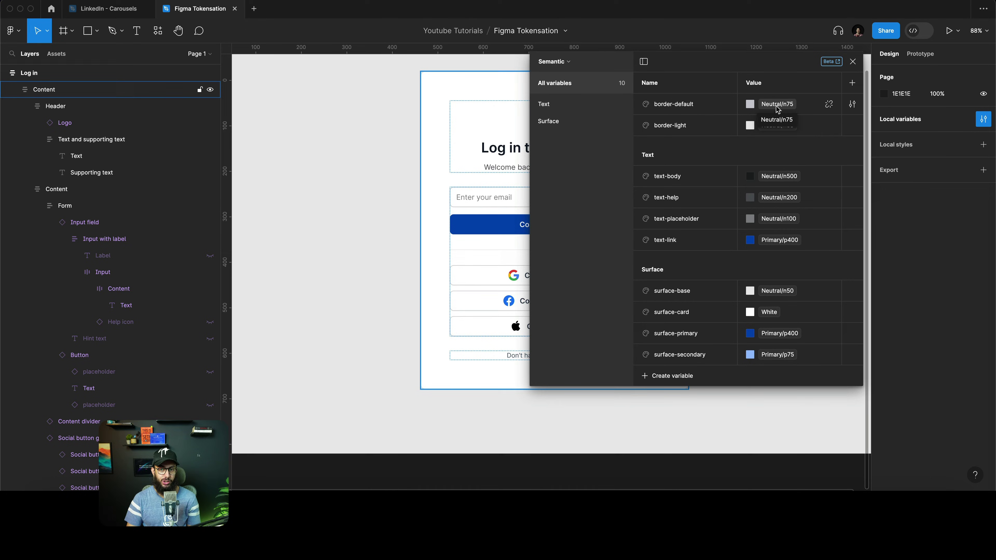
key(super+2)
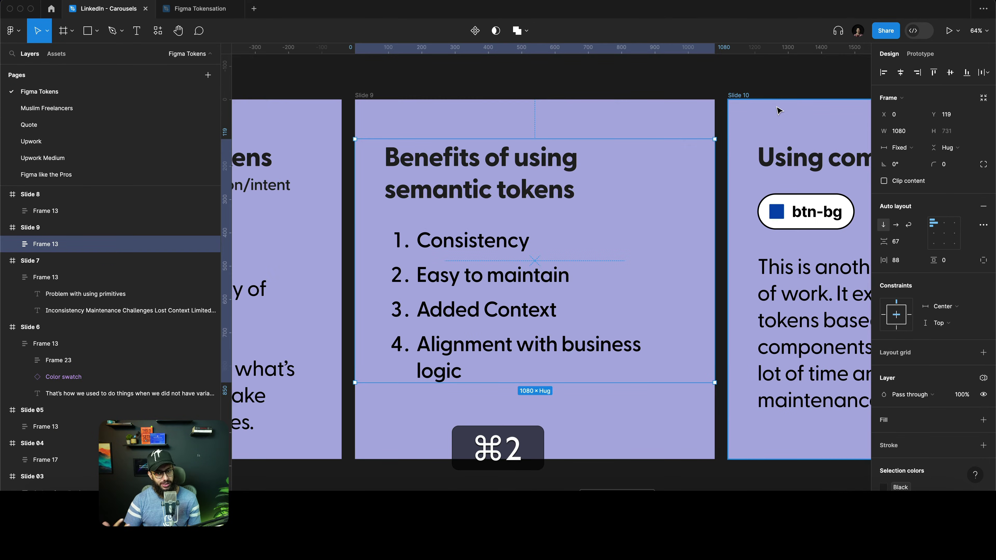
super+click(495, 287)
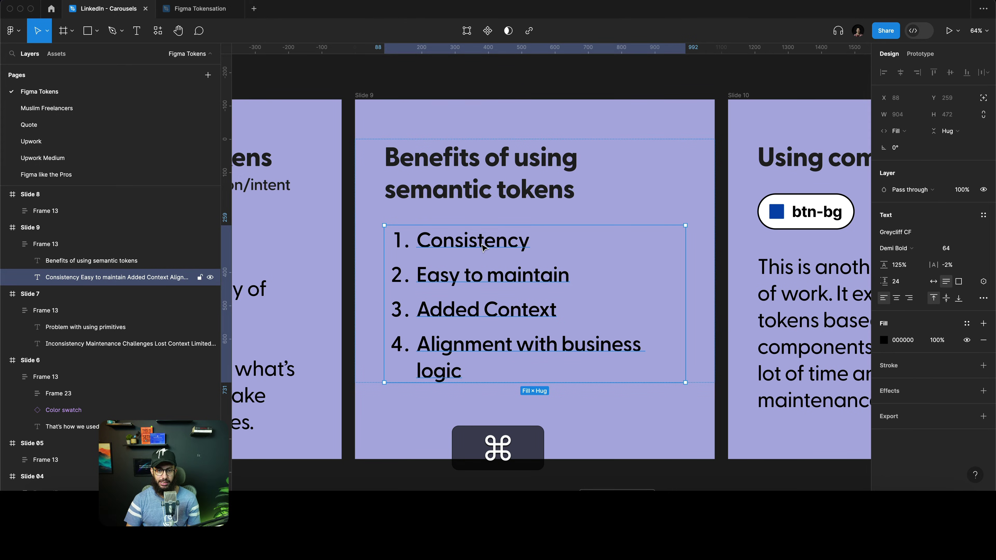
double_click(457, 321)
key(Escape)
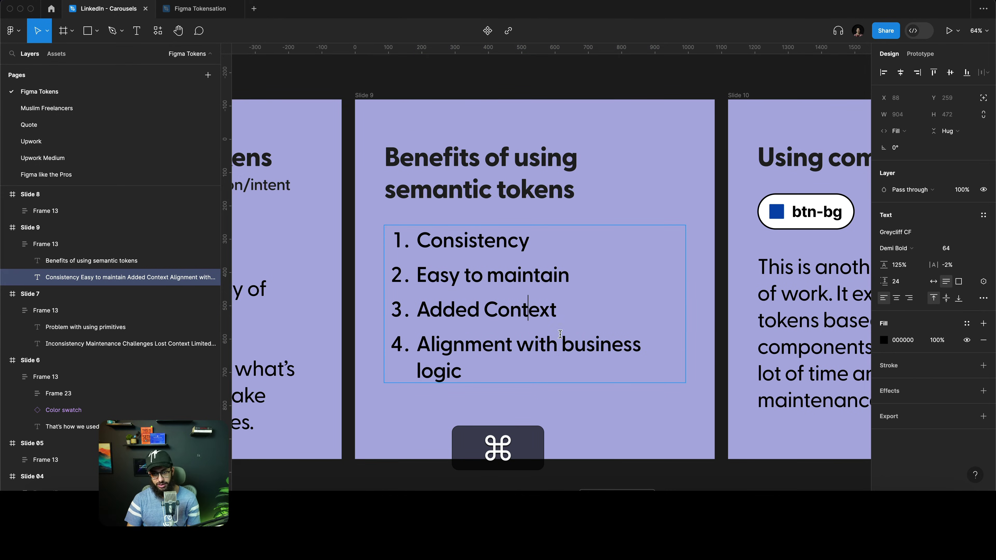
double_click(560, 360)
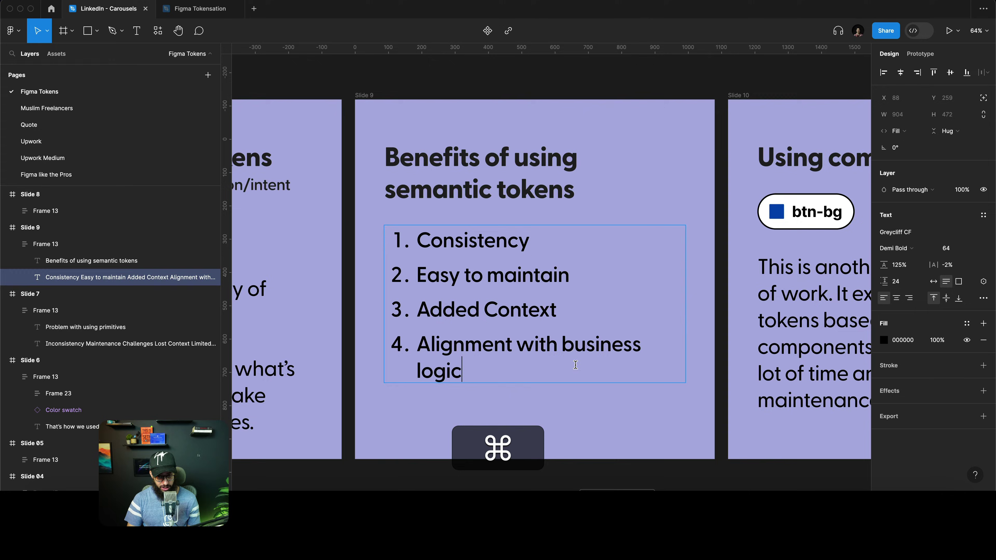
key(super+3)
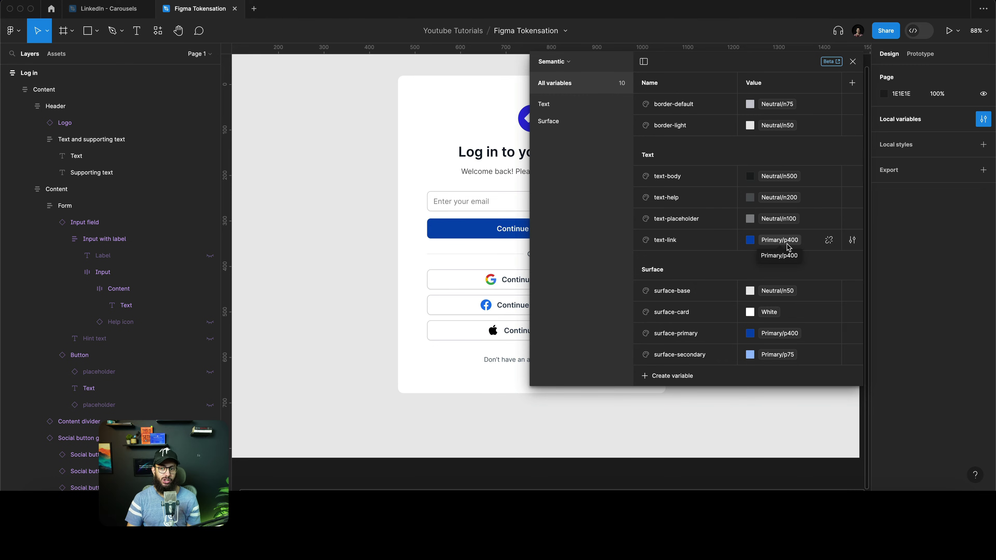
key(Escape)
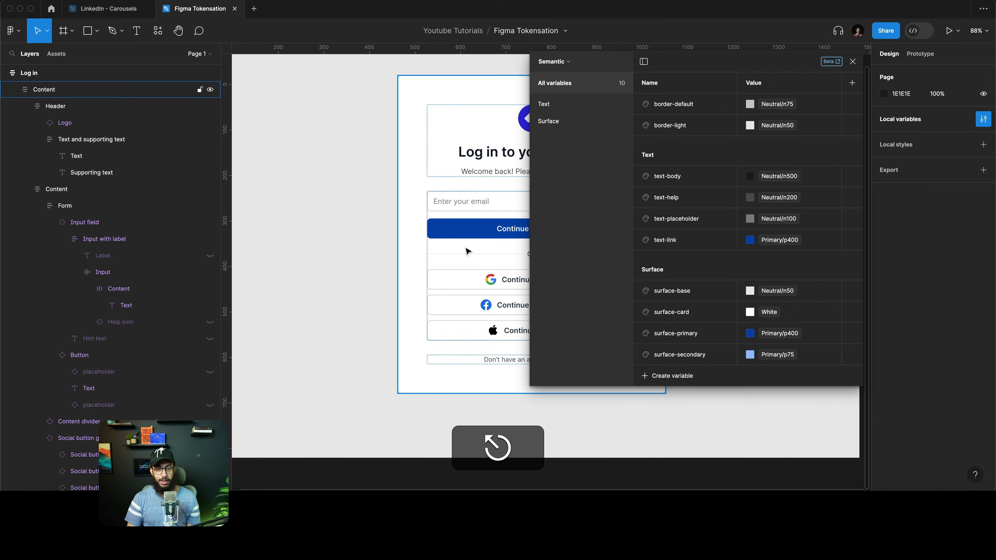
key(super+2)
scroll(533, 233, right, 10)
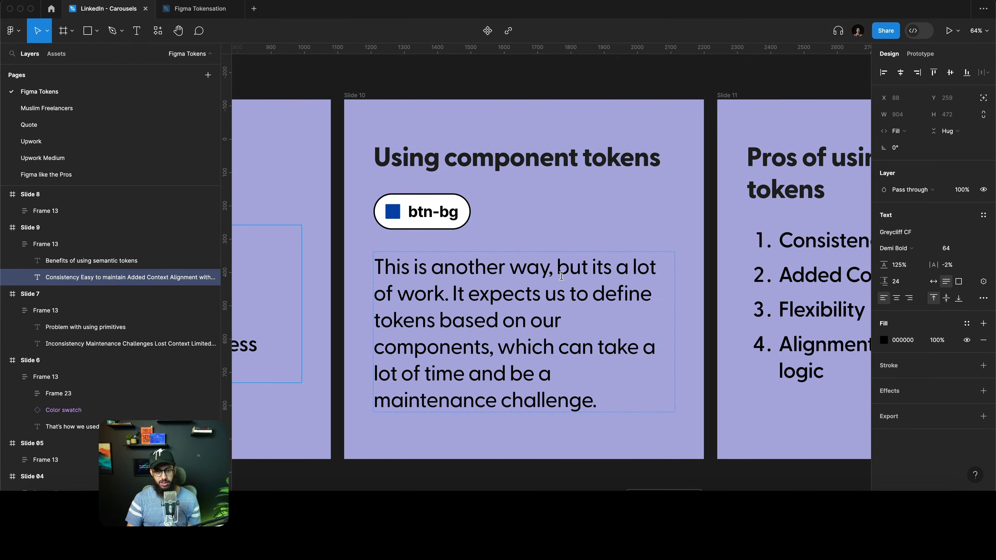
key(super+3)
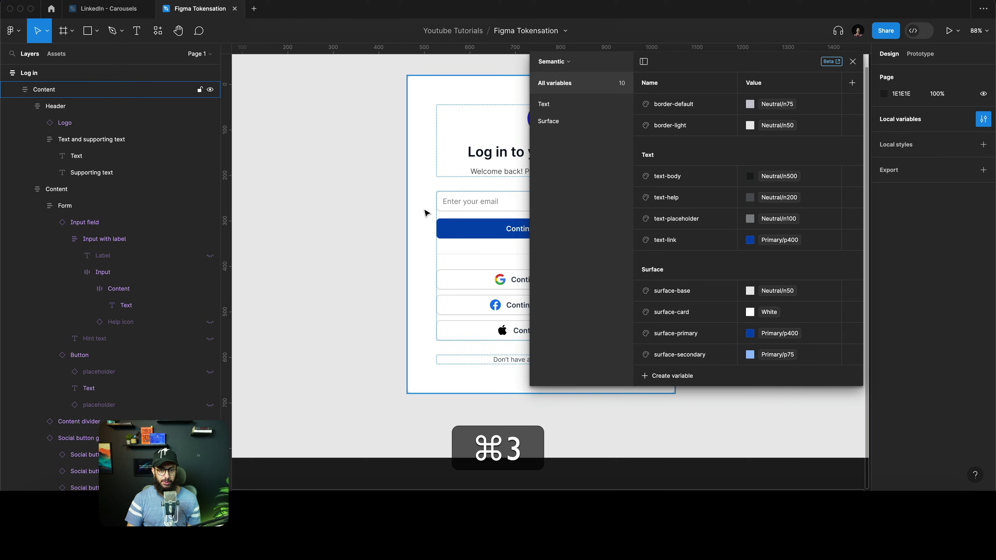
Step: Create a new variable collection named 'Component Tokens'
click(567, 63)
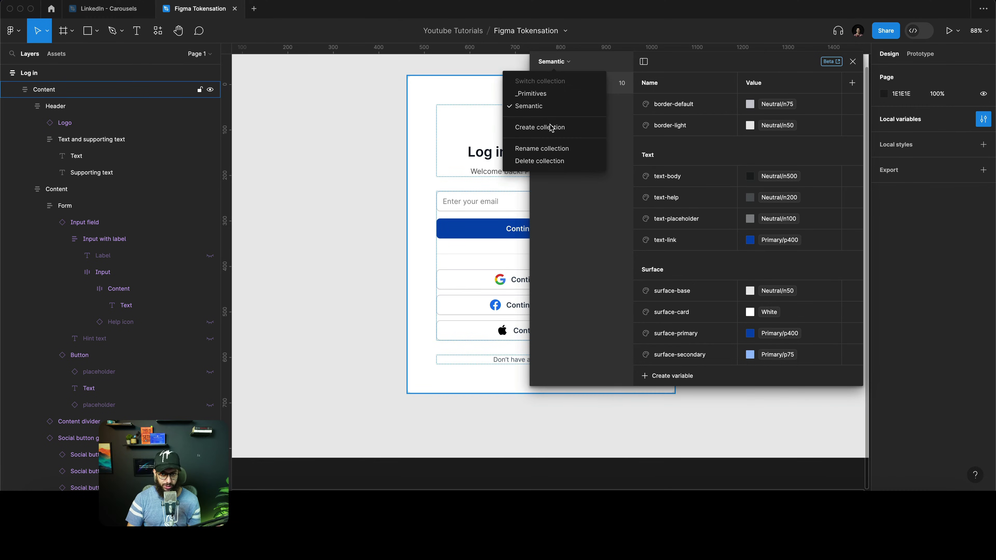
click(559, 121)
key(super+a)
text(Co)
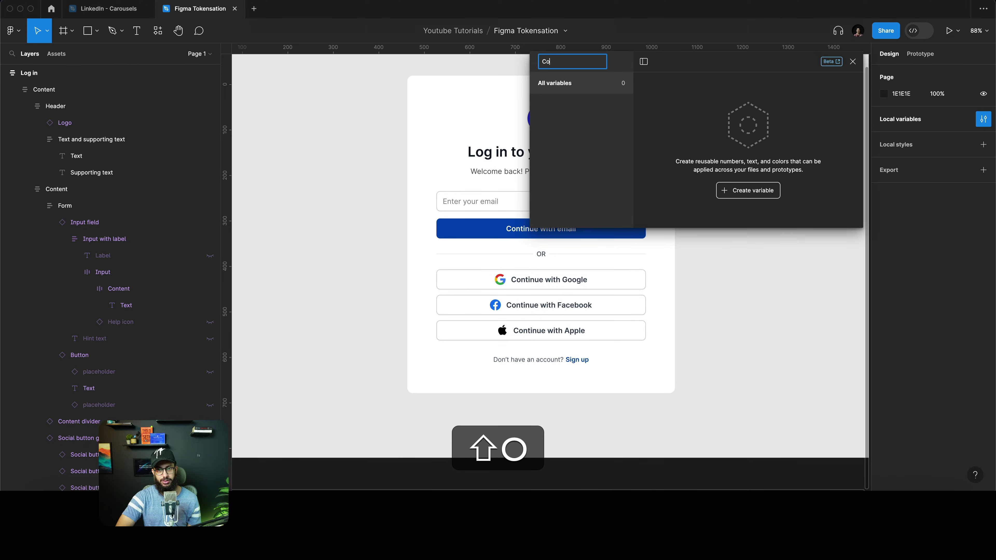
text(mponent Tokens)
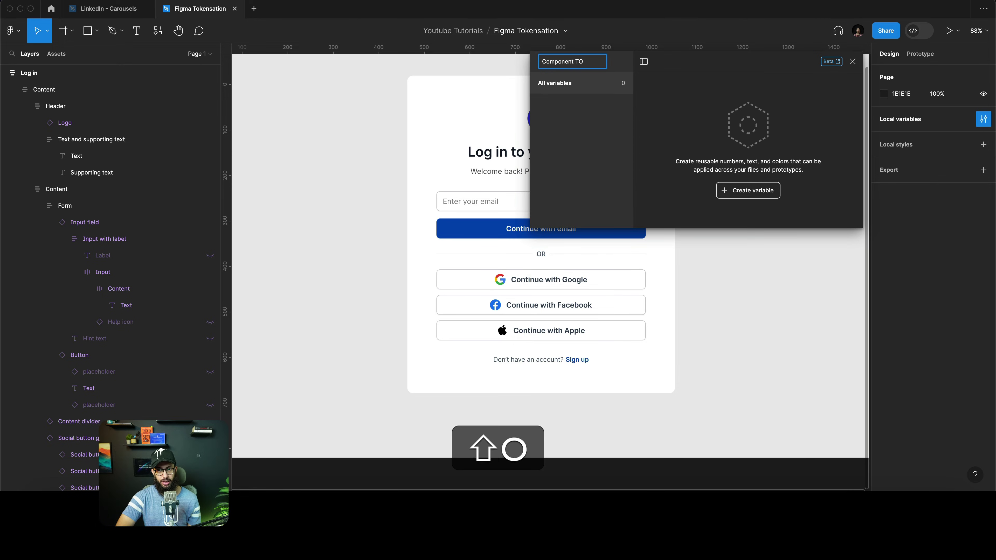
key(alt+BackSpace)
text(Tokens)
key(Return)
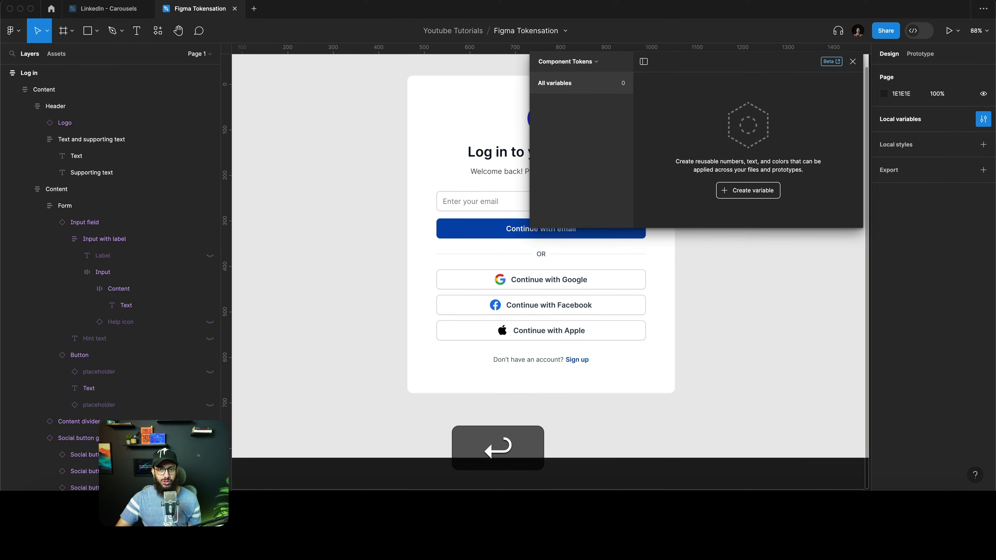
Step: Add a colour variable btn-bg referencing Surface/surface-primary
click(739, 190)
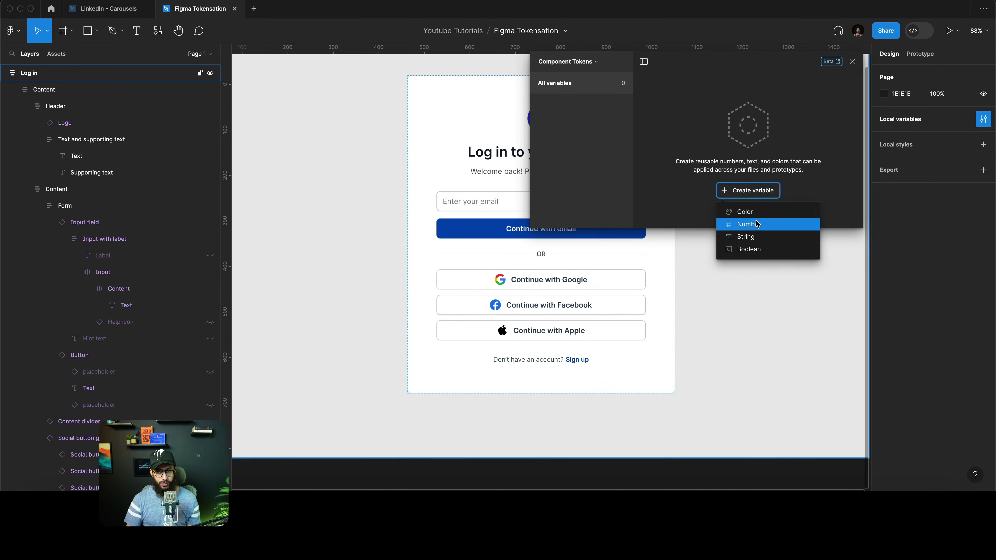
click(745, 212)
text(btn-bg)
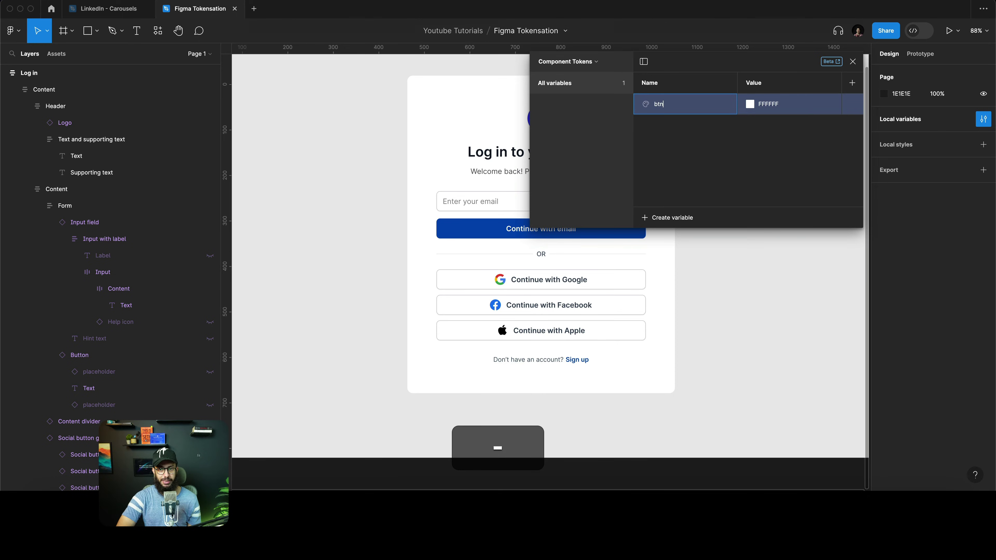
key(Tab)
click(750, 104)
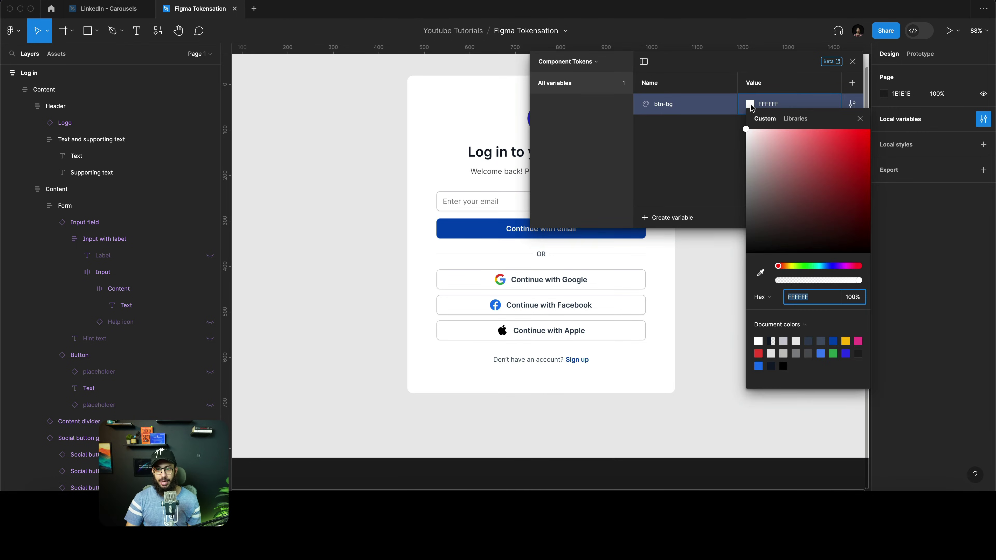
click(795, 118)
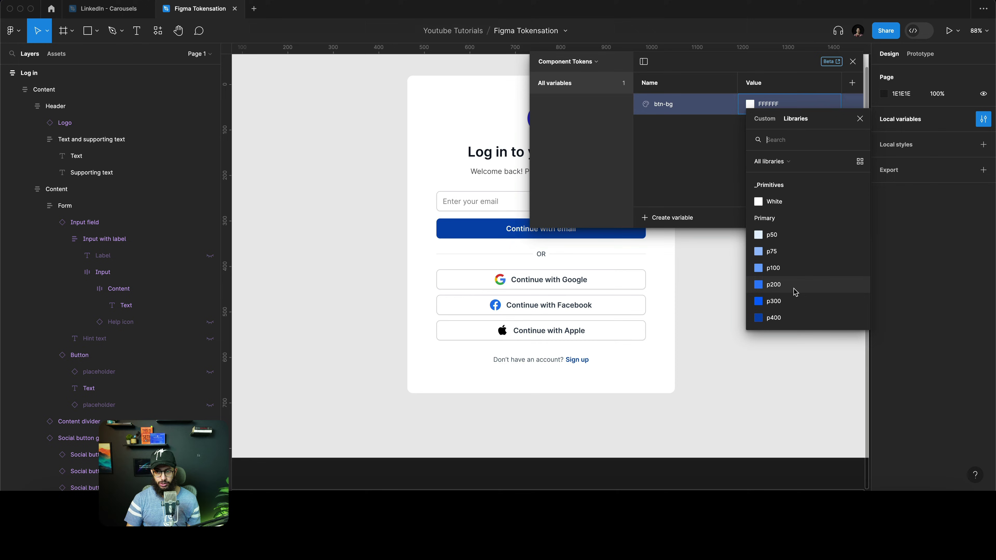
scroll(794, 289, down, 5)
click(793, 268)
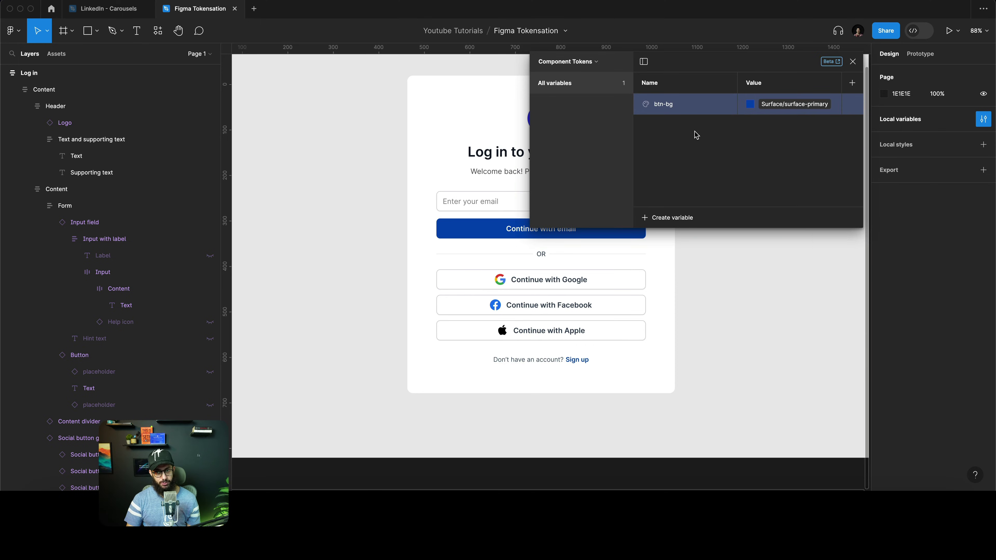
Step: Duplicate btn-bg and rename the copy btn-color
click(680, 218)
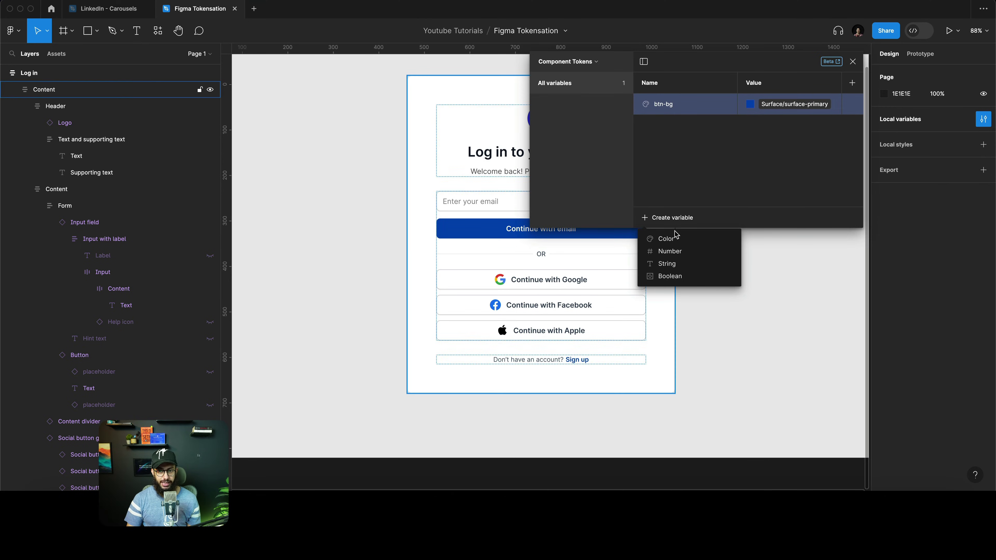
click(704, 105)
key(shift+Return)
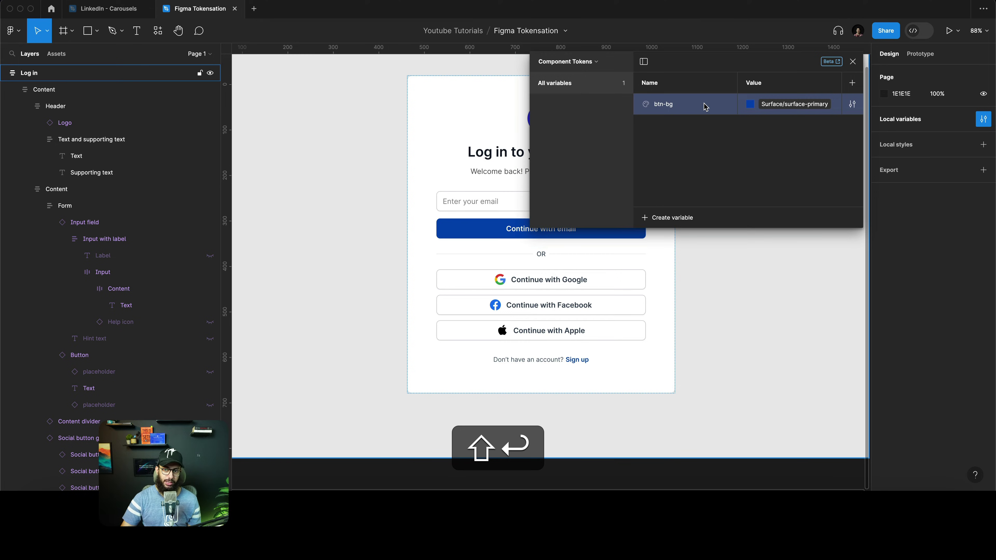
key(shift+Return)
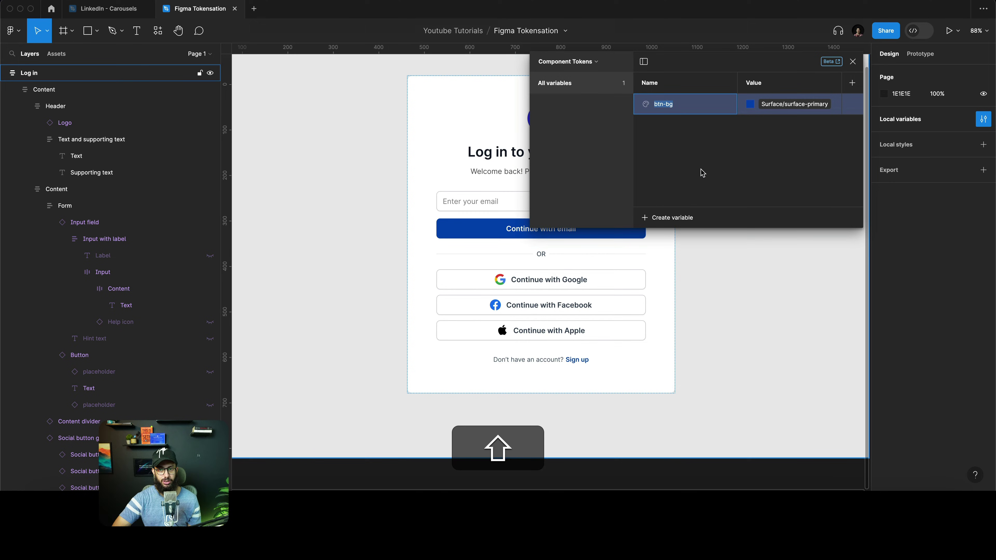
key(shift+Return)
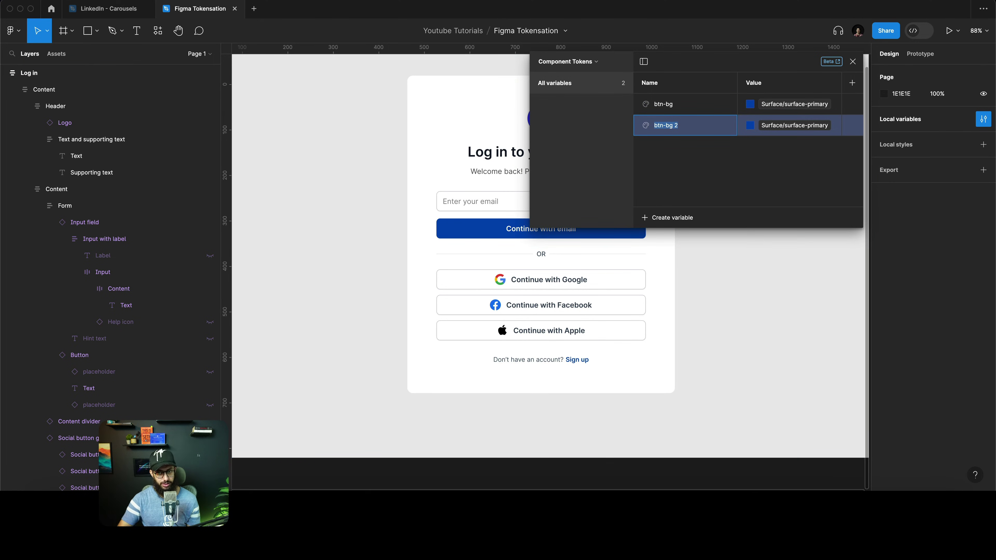
key(Right)
key(alt+shift+Left)
key(alt+shift+Left)
text(te)
key(BackSpace)
key(BackSpace)
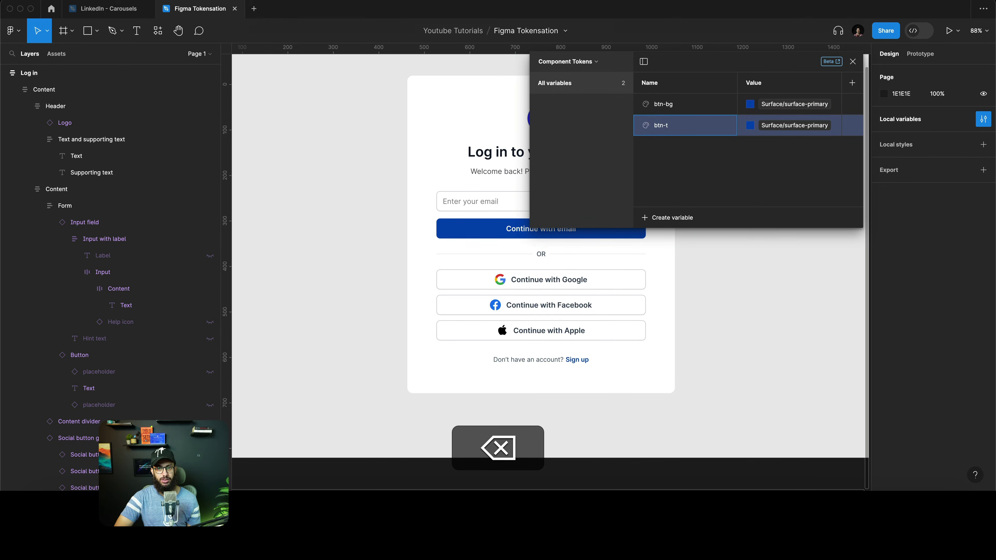
text(color)
key(Tab)
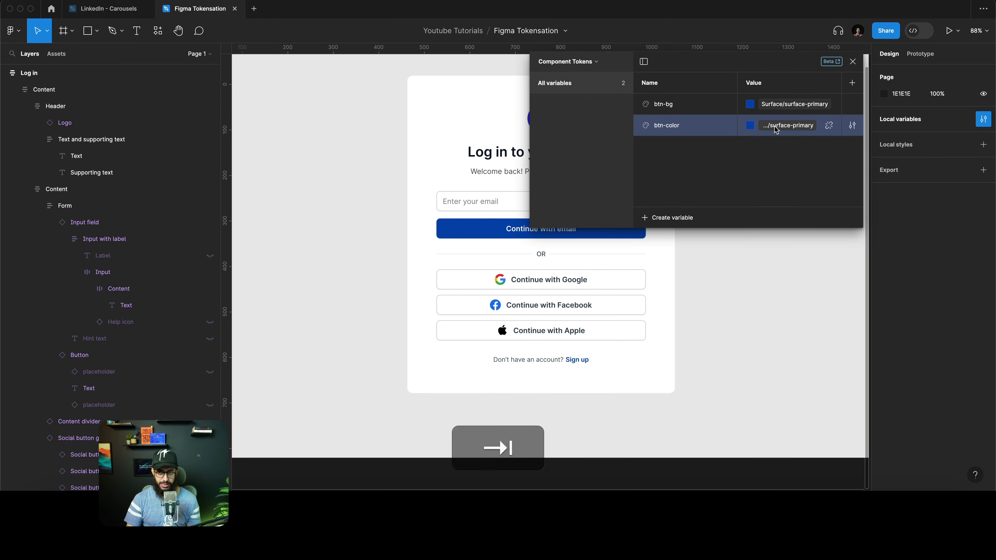
Step: Browse btn-color's value choices without changing them, then switch to the Semantic collection
click(775, 126)
scroll(804, 262, up, 2)
scroll(804, 262, up, 5)
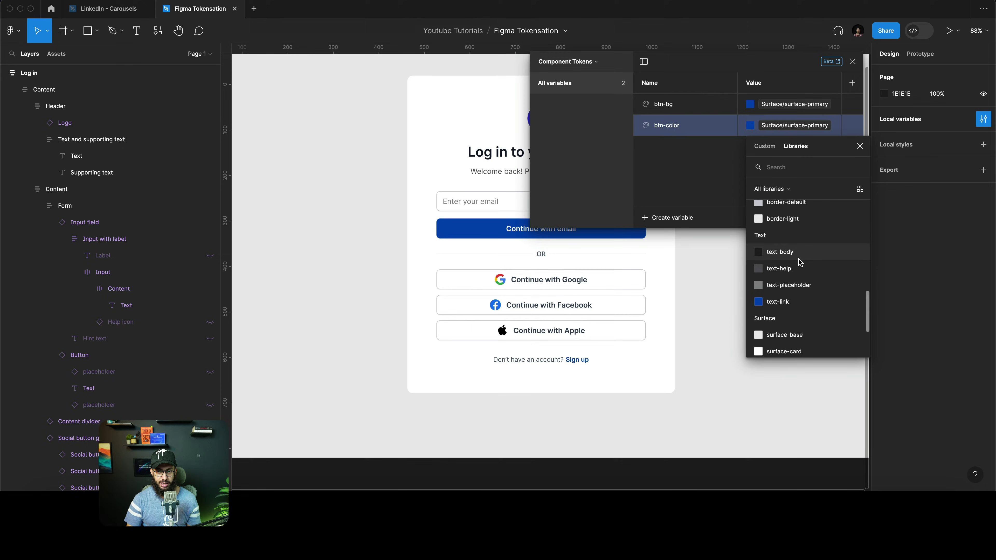
scroll(786, 315, up, 5)
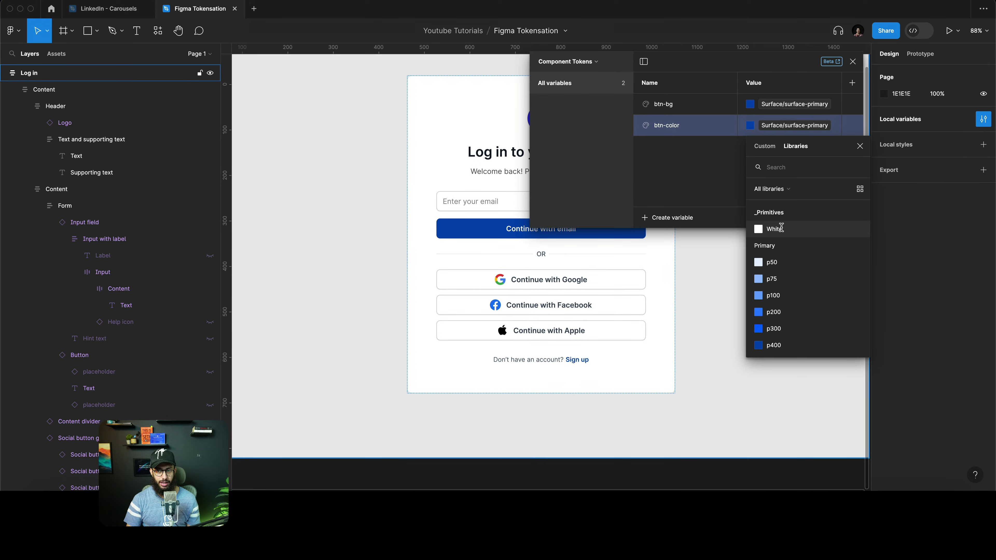
click(657, 147)
click(568, 62)
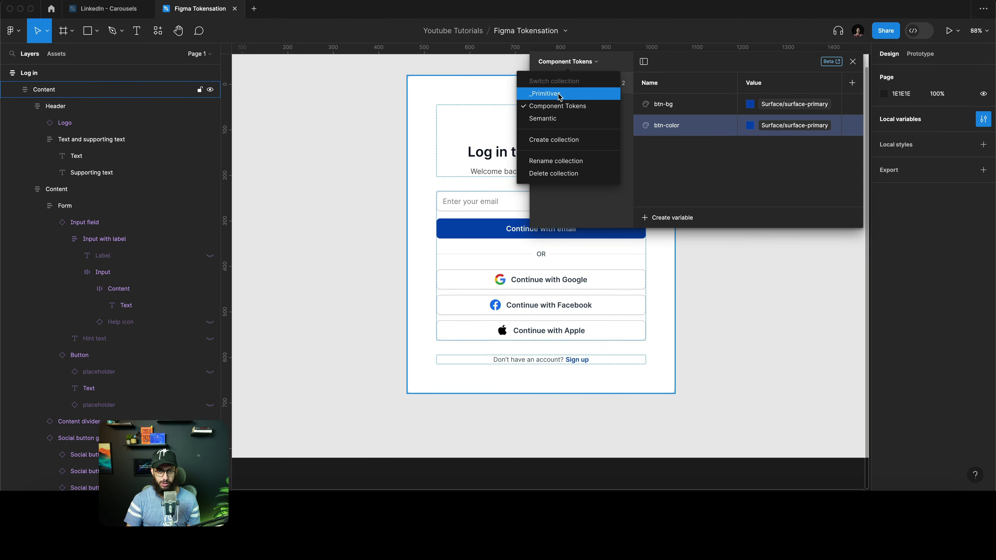
click(548, 118)
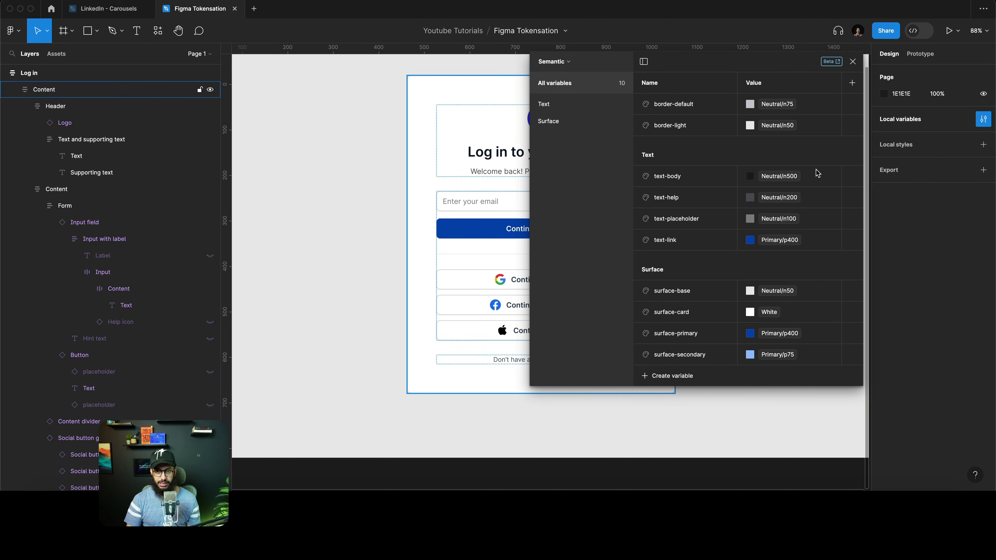
Step: Duplicate text-link as a new Semantic variable text-white set to White
click(701, 240)
key(shift+Return)
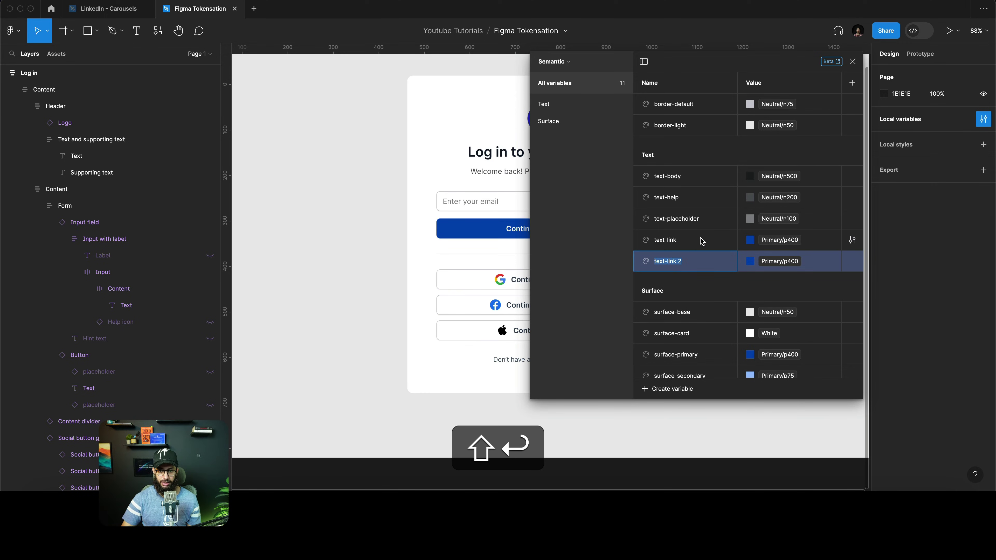
text(text-white)
key(Tab)
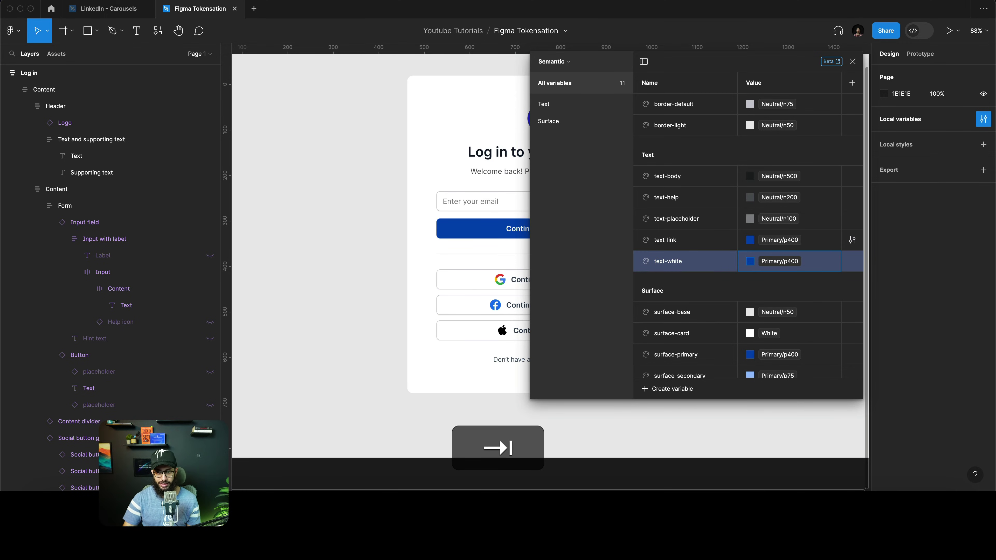
click(750, 261)
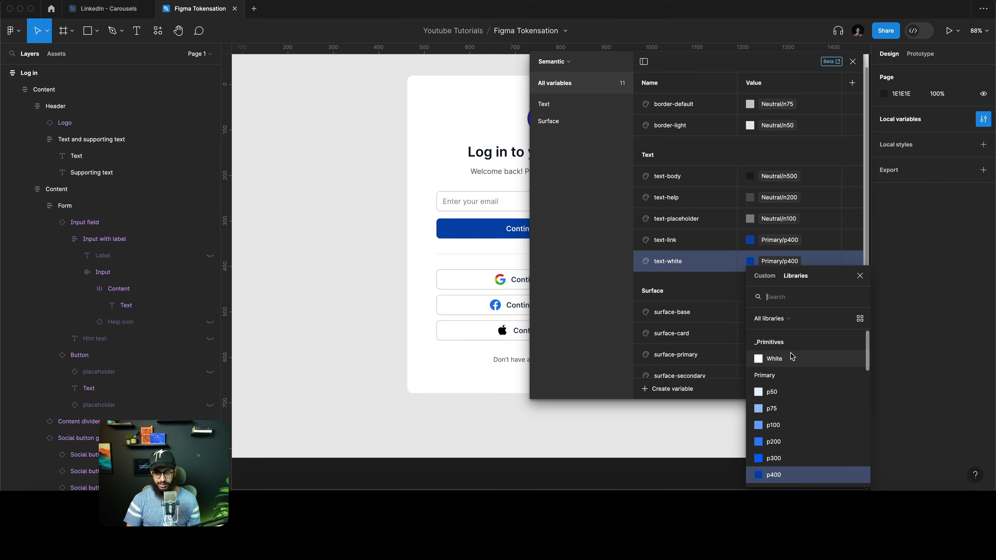
scroll(790, 355, down, 2)
scroll(789, 353, up, 2)
click(790, 356)
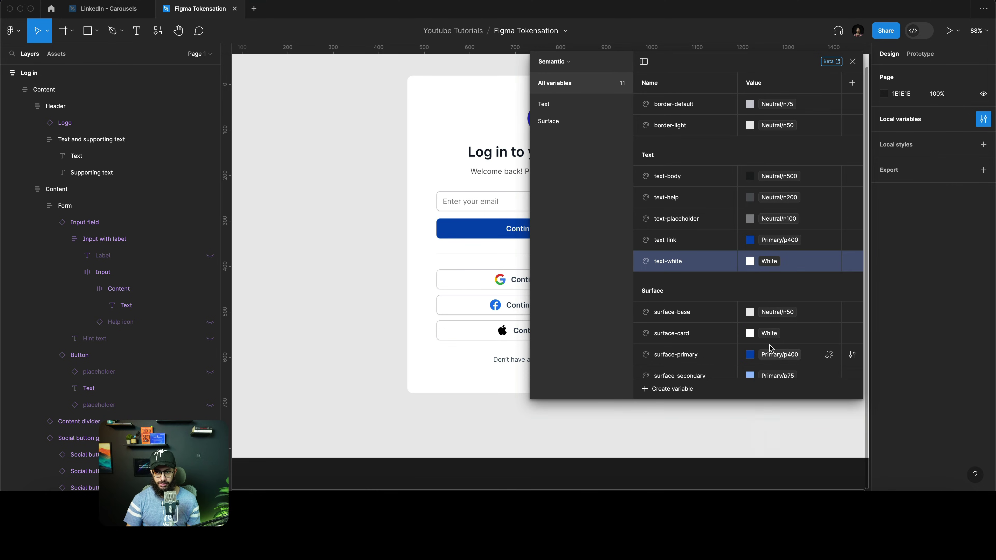
Step: In Component Tokens, set btn-color to reference Text/text-white
click(557, 68)
click(551, 106)
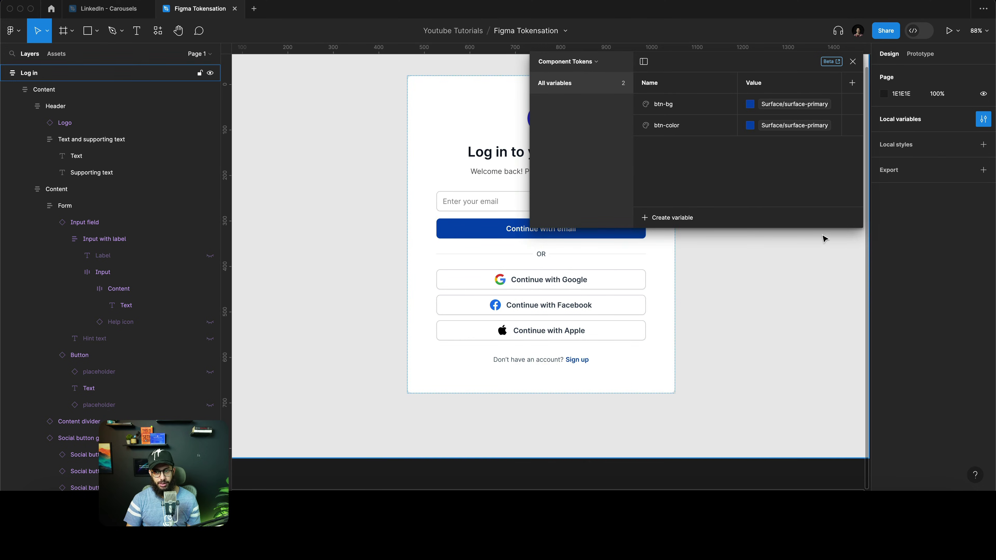
click(785, 129)
text(wh)
click(774, 276)
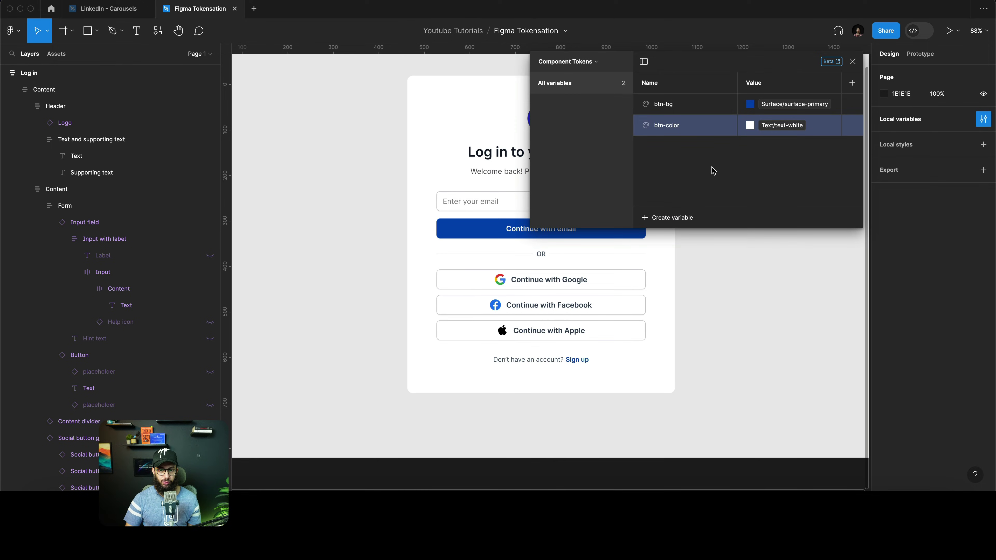
key(ctrl+super+r)
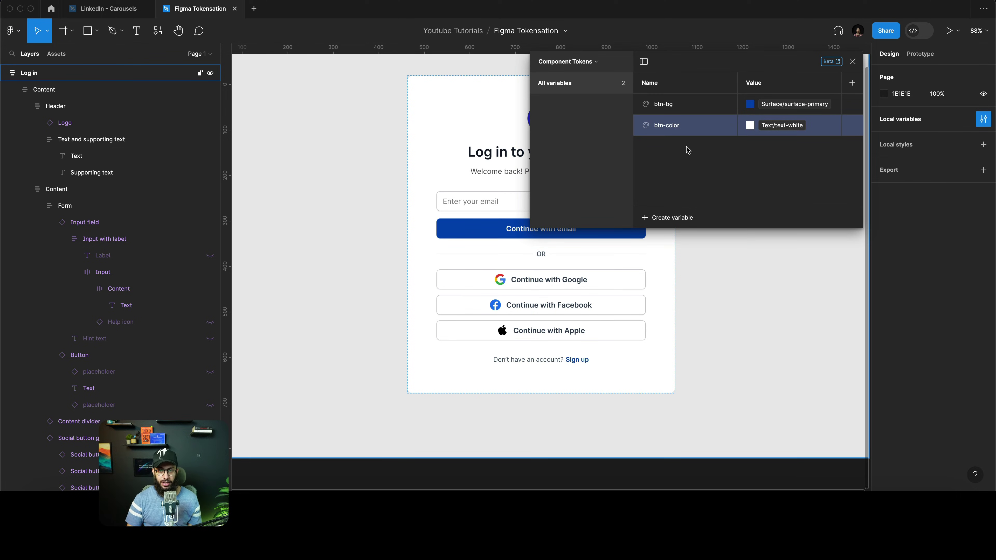
click(679, 107)
shift+click(675, 129)
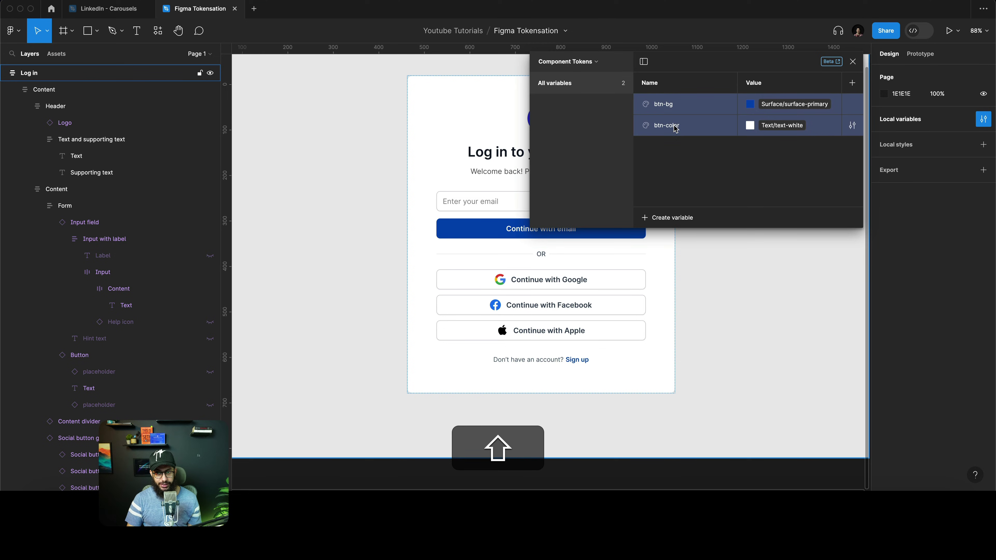
click(674, 110)
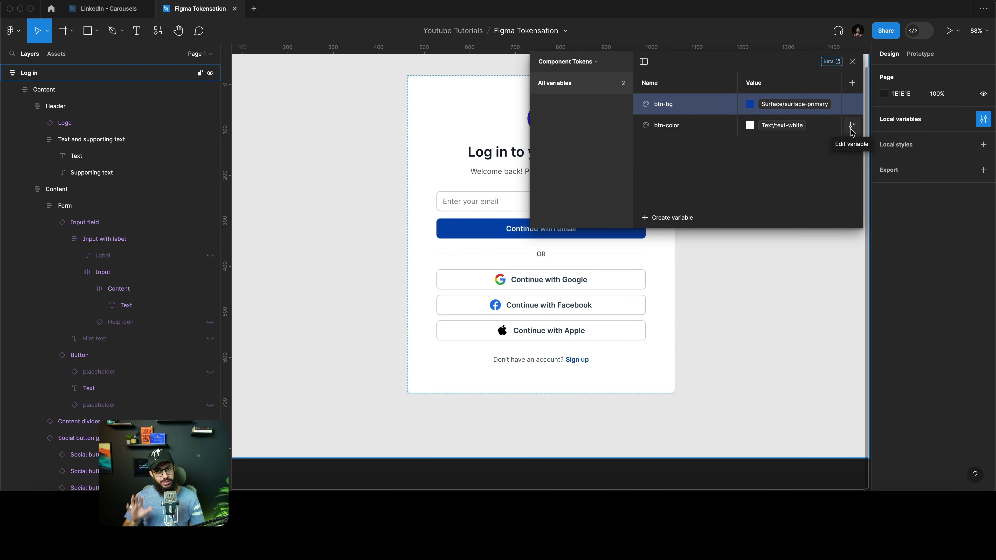
Step: In LinkedIn - Carousels, highlight the Added Context item in Slide 11's pros list
key(super+2)
scroll(698, 178, right, 5)
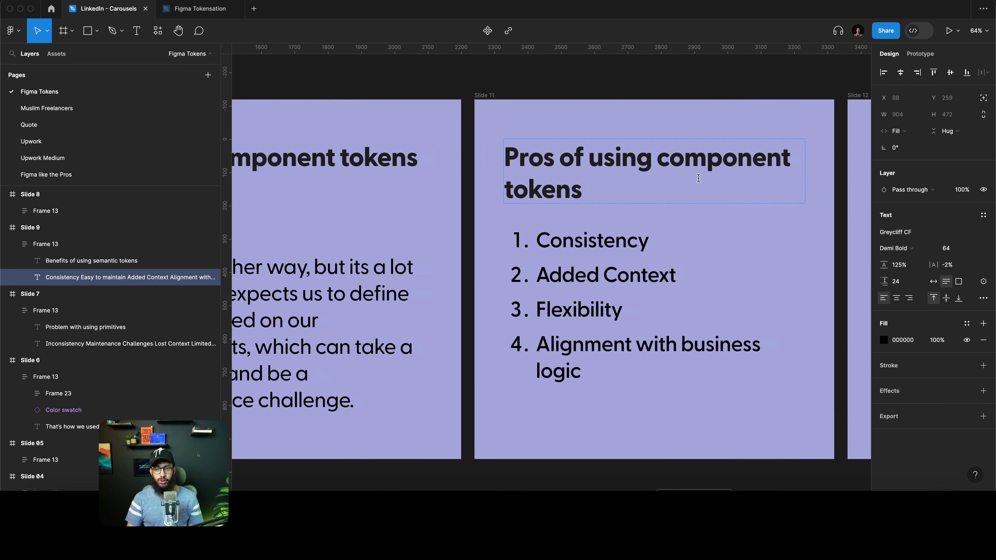
scroll(698, 178, right, 3)
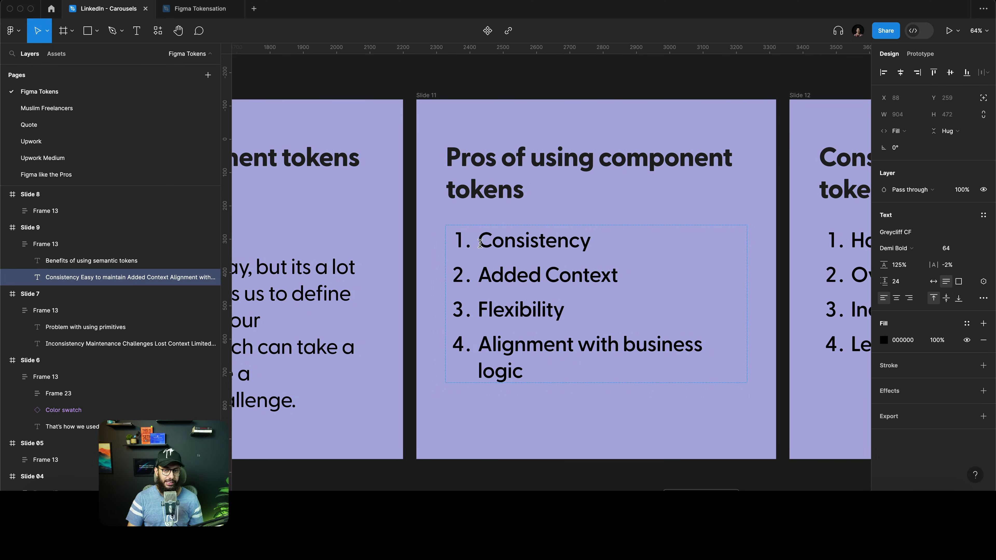
double_click(482, 242)
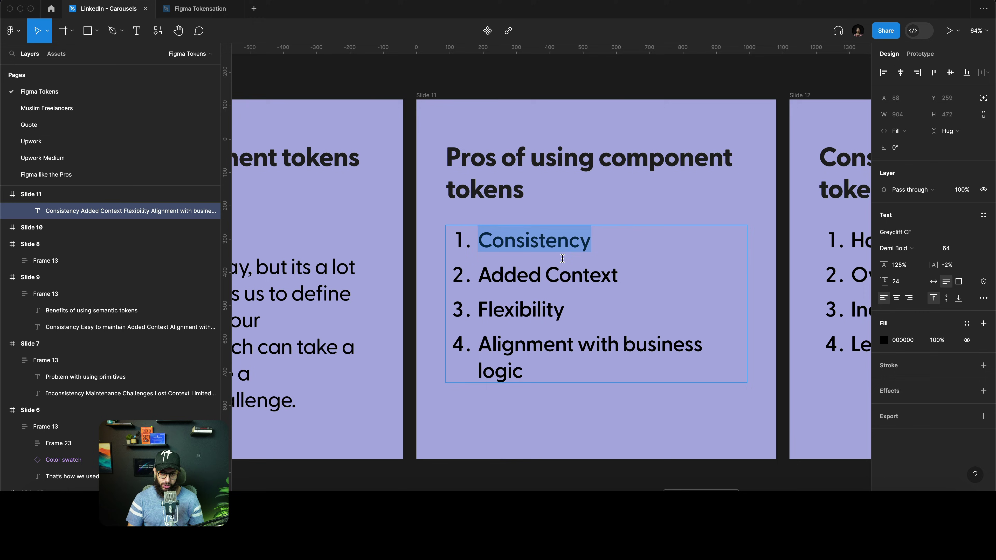
click(482, 274)
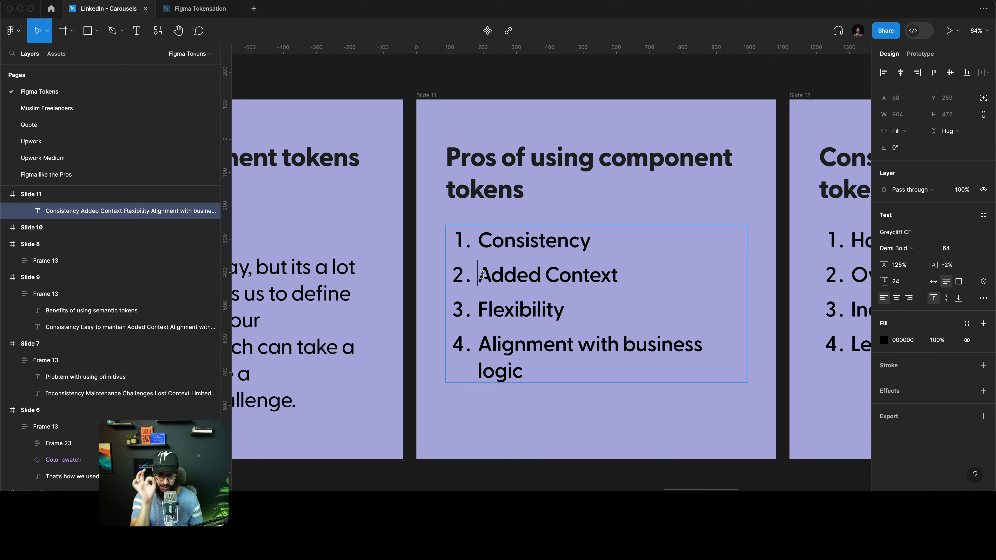
Step: Highlight Learning curve in Slide 12's cons list, then move on to Slide 13
scroll(509, 262, right, 6)
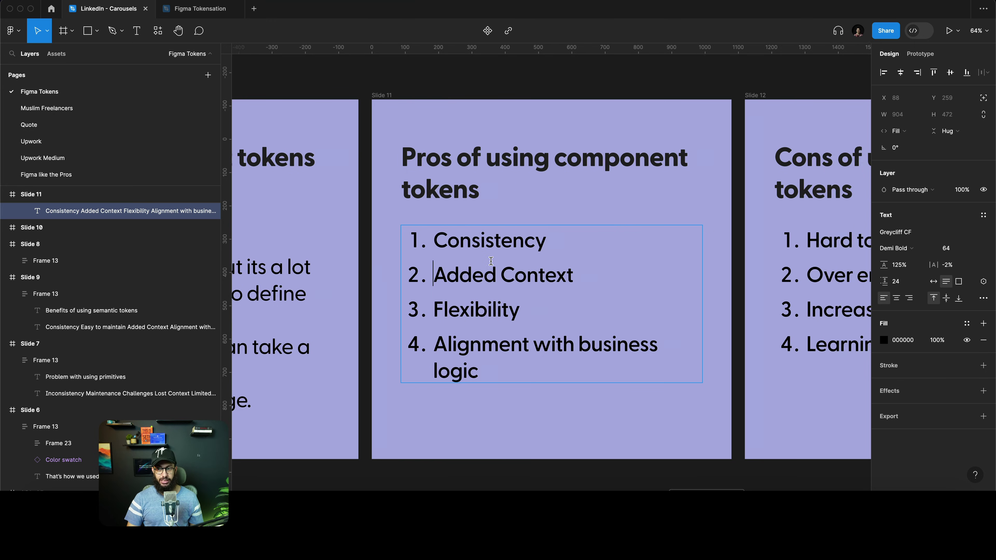
scroll(521, 257, right, 4)
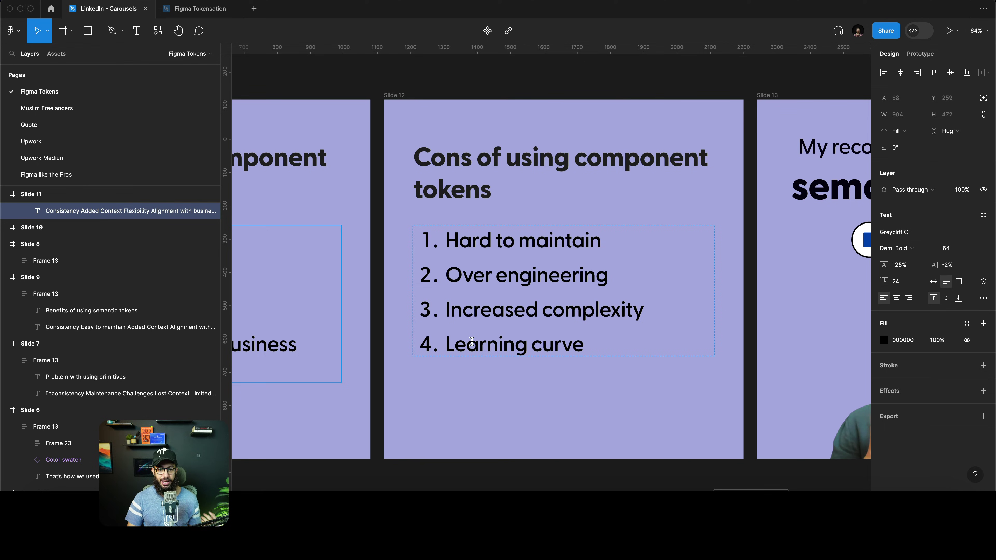
drag(446, 341, 586, 342)
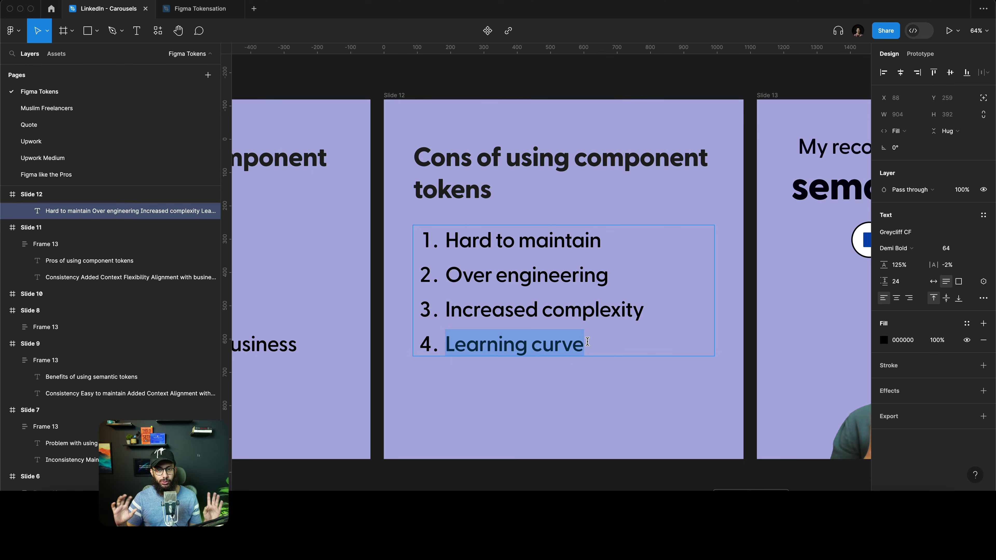
key(Escape)
scroll(564, 314, right, 10)
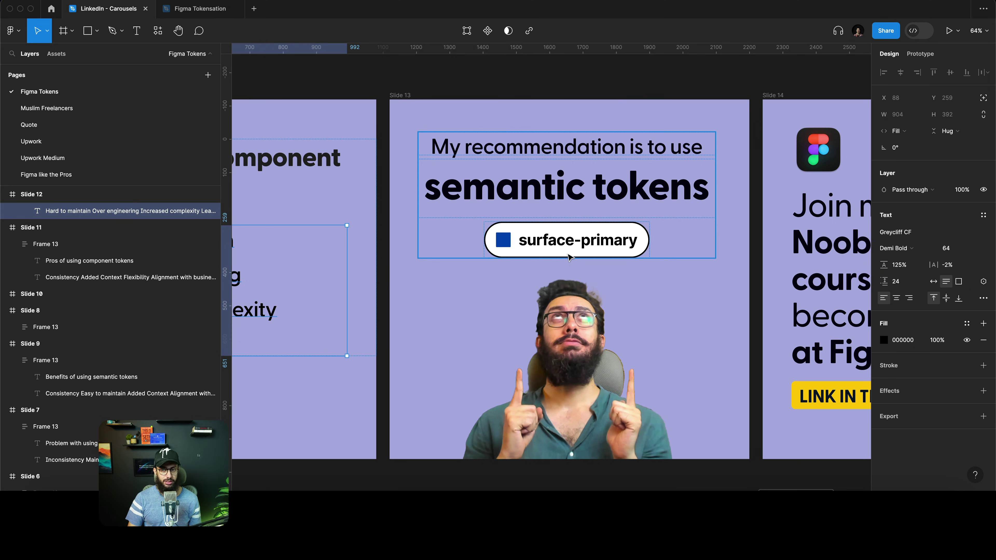
scroll(569, 257, right, 5)
scroll(570, 258, right, 10)
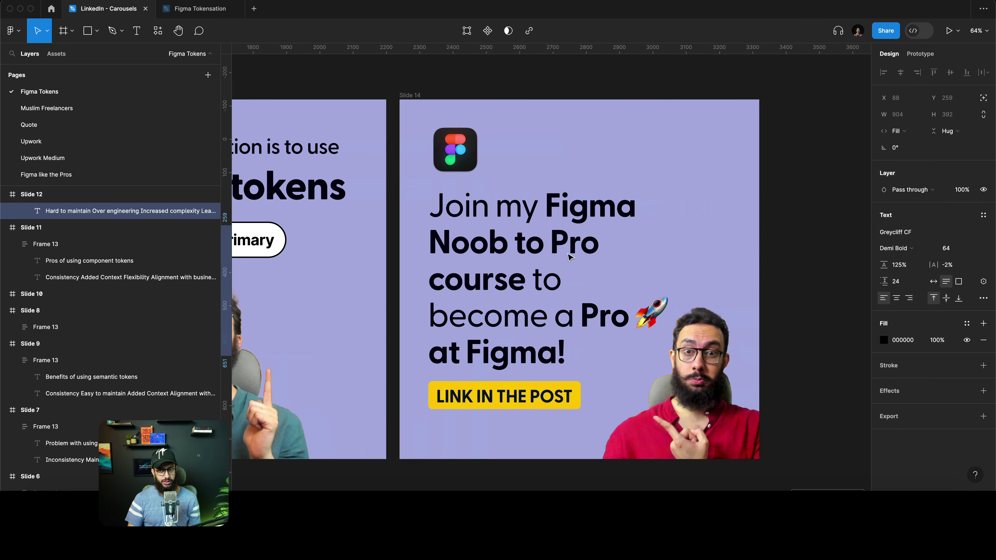